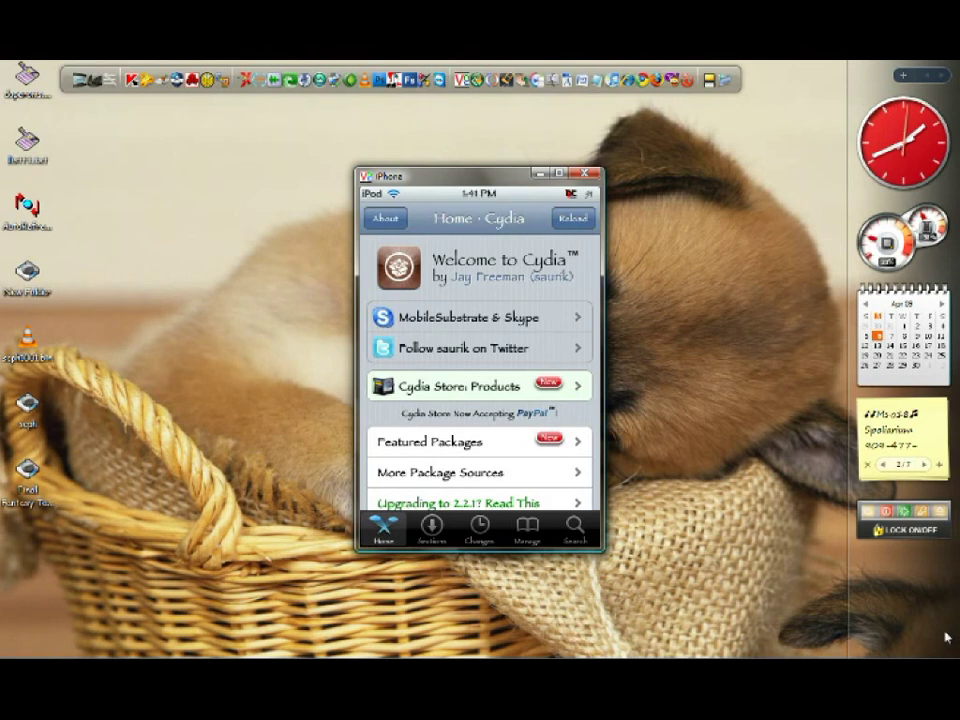
Step: Bring up the doperoms.txt note, highlight the source address Cydia.zodttd.com/repo/Cydia/, and minimize the note
{"action": "mouse_move", "coordinate": [324, 654]}
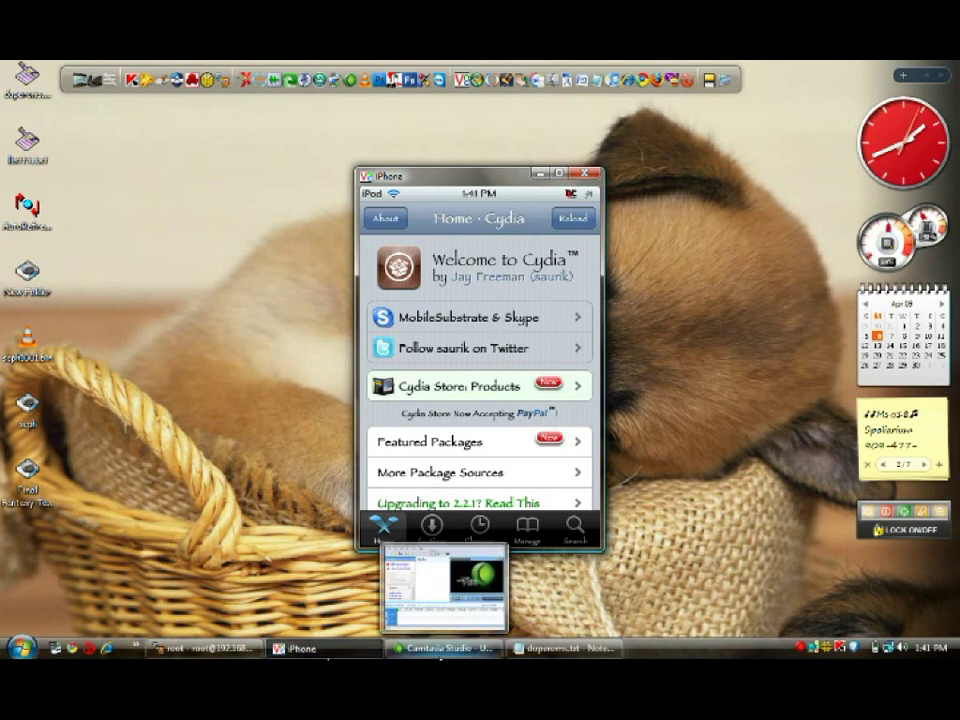
{"action": "left_click", "coordinate": [562, 648]}
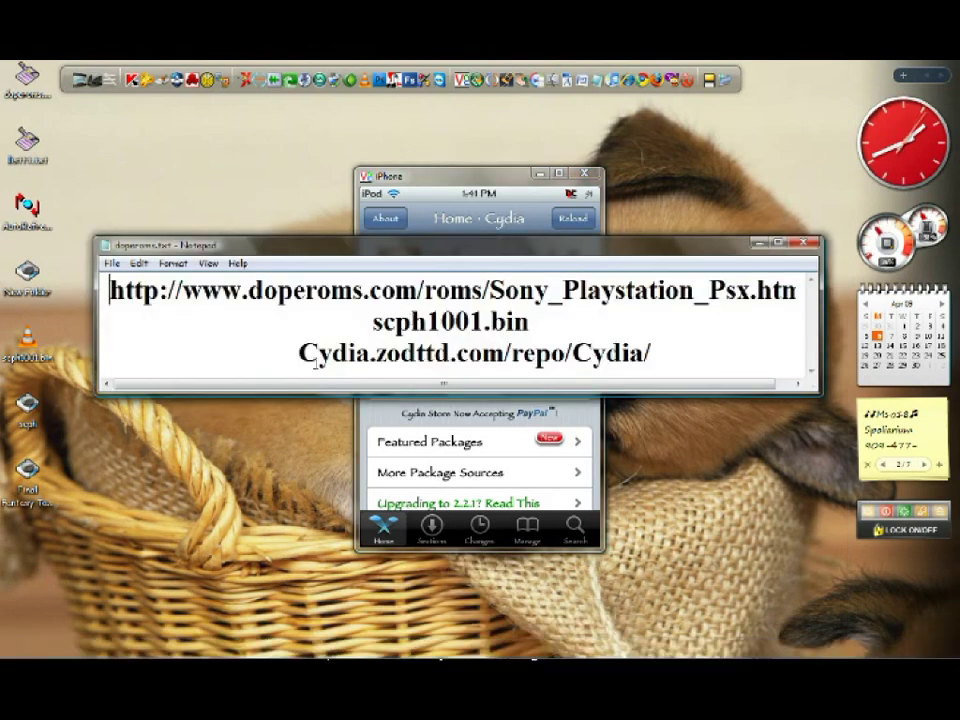
{"action": "left_click_drag", "start_coordinate": [299, 352], "coordinate": [652, 355]}
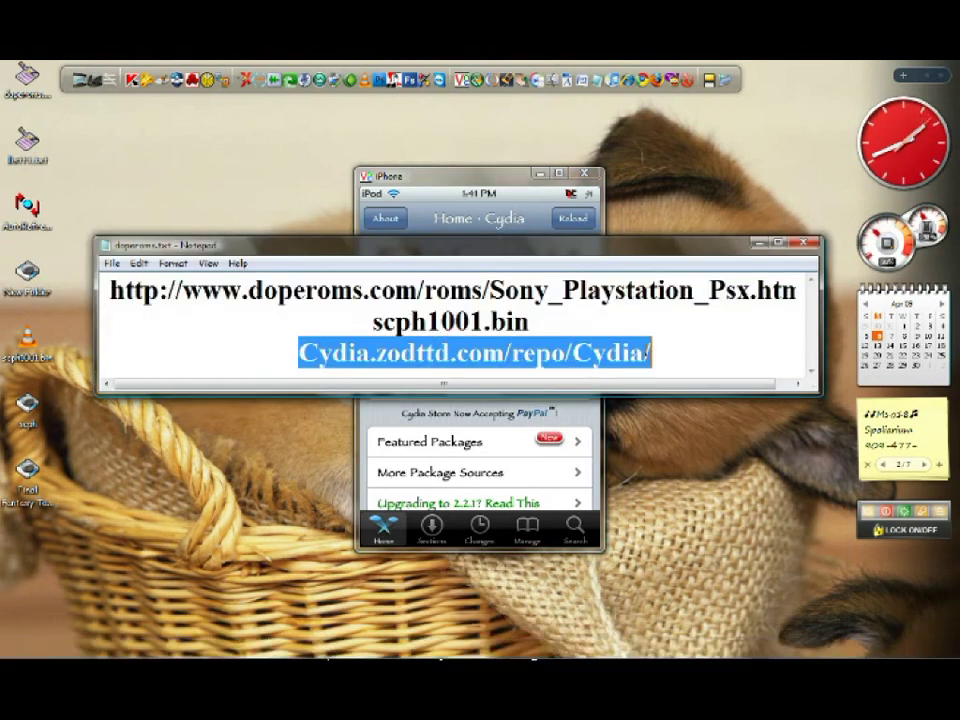
{"action": "left_click", "coordinate": [757, 243]}
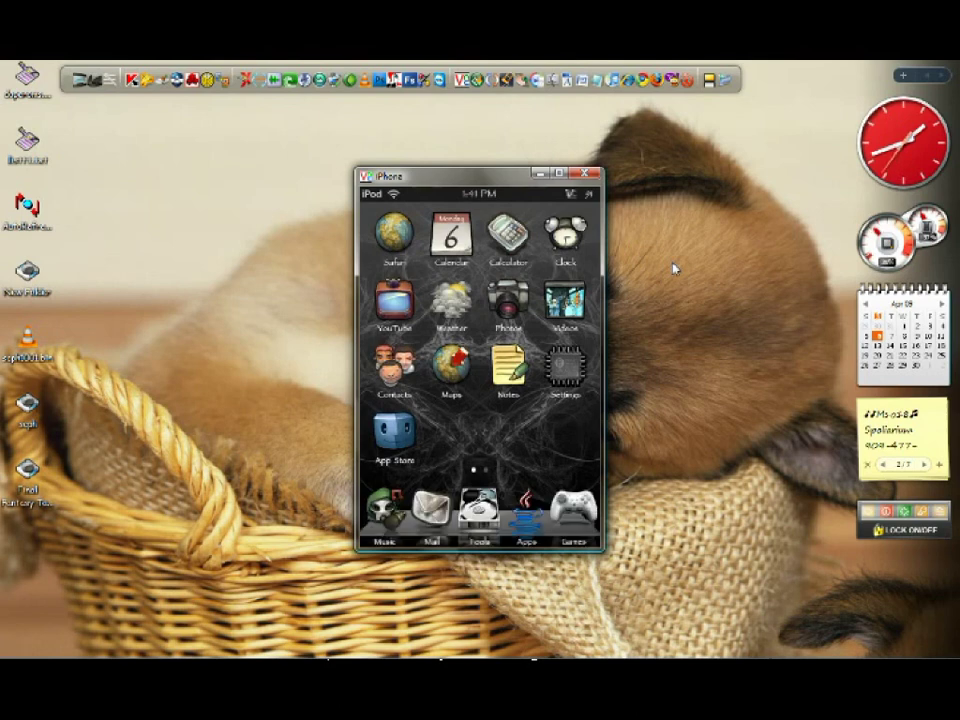
Step: Minimize the iPhone window, place scph1001.bin in an open area of the desktop, and highlight its file name in doperoms.txt
{"action": "left_click", "coordinate": [538, 174]}
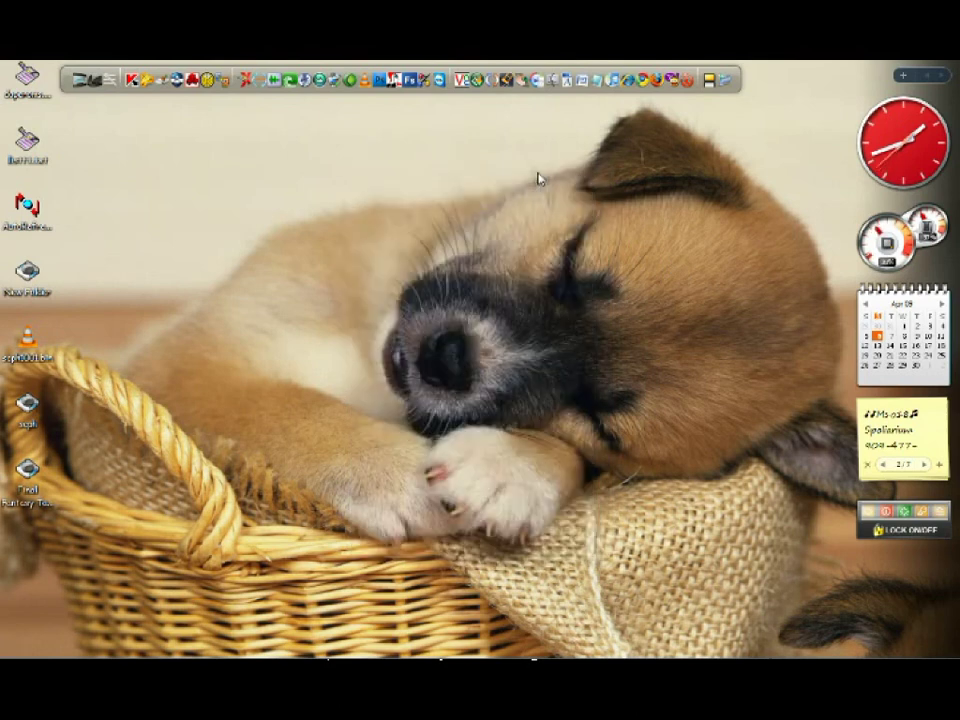
{"action": "left_click_drag", "start_coordinate": [27, 343], "coordinate": [290, 148]}
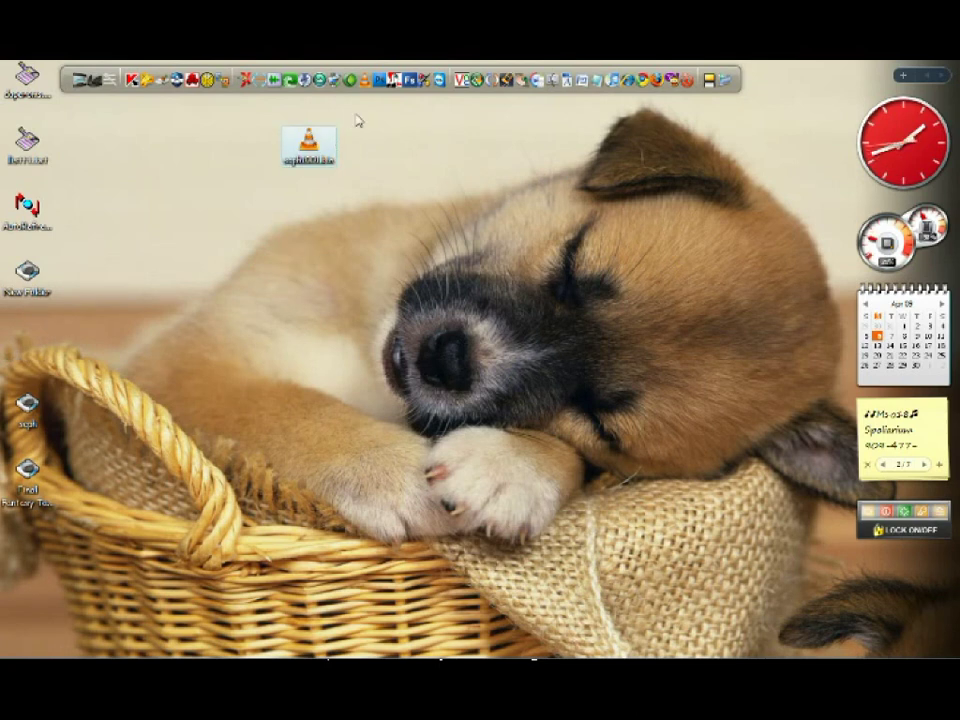
{"action": "mouse_move", "coordinate": [546, 650]}
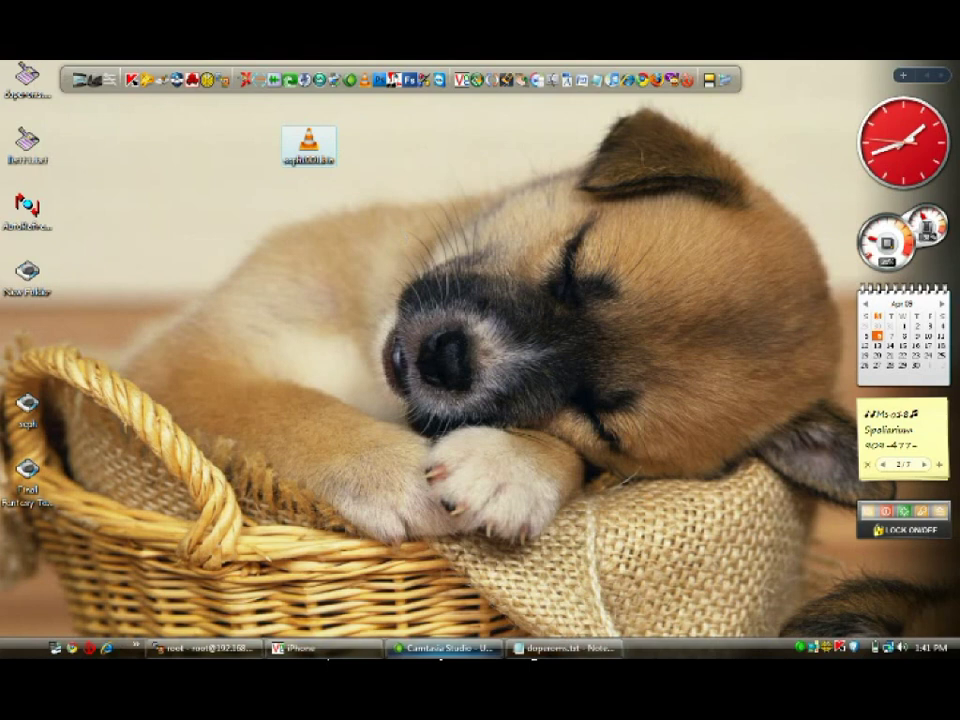
{"action": "left_click", "coordinate": [546, 648]}
{"action": "left_click_drag", "start_coordinate": [373, 321], "coordinate": [535, 320]}
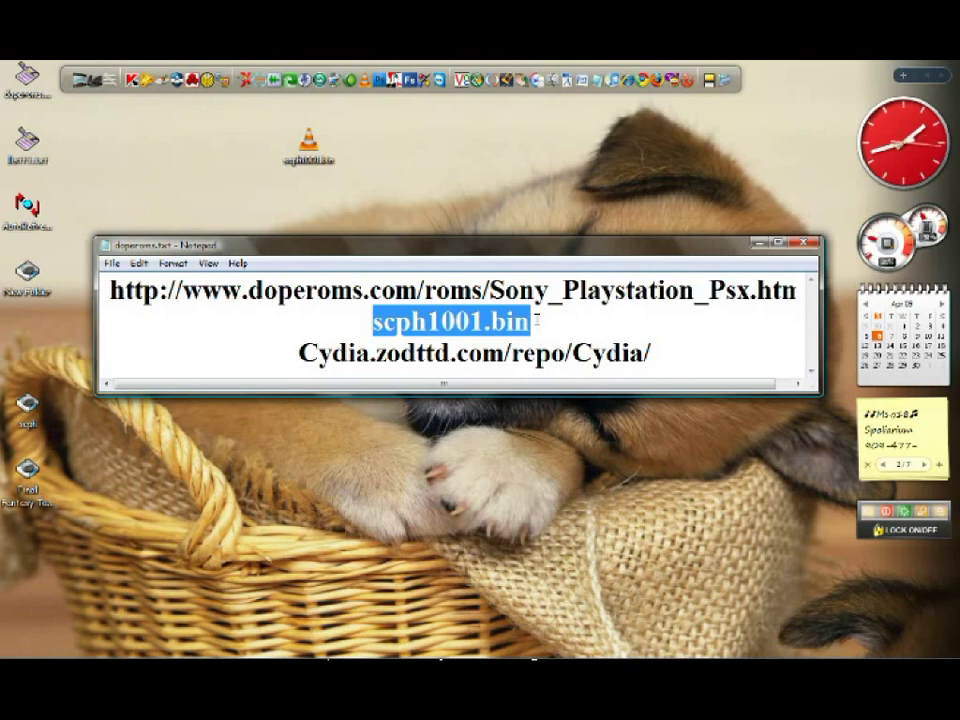
{"action": "left_click", "coordinate": [758, 242]}
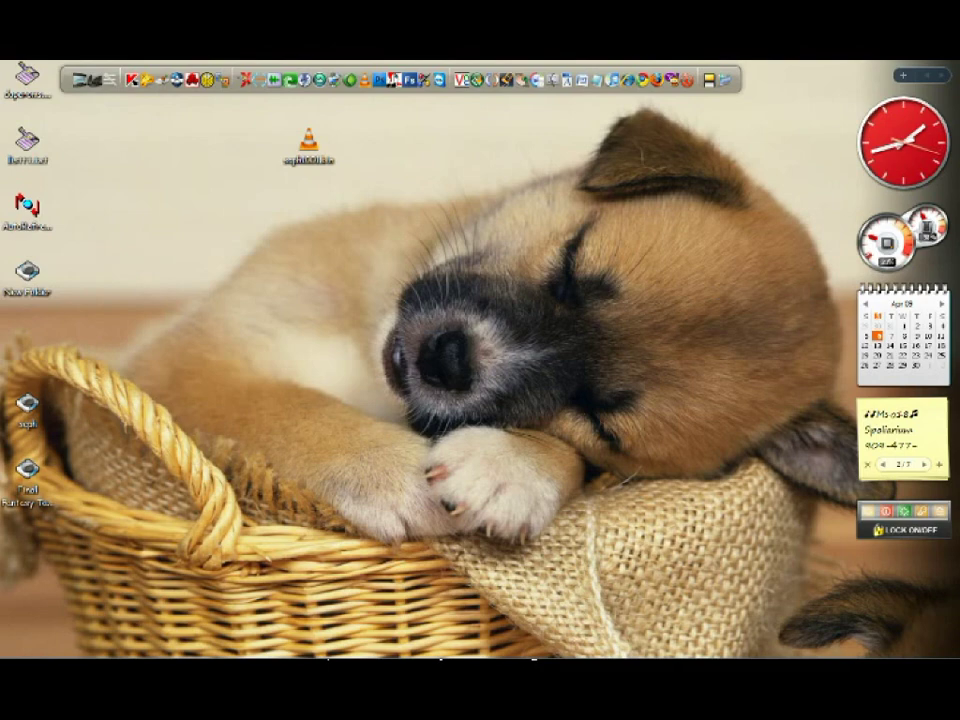
Step: Switch to WinSCP and open the remote folder /private/var/mobile/Media/ROMs/PSX, selecting scph1001.bin in it
{"action": "left_click", "coordinate": [235, 648]}
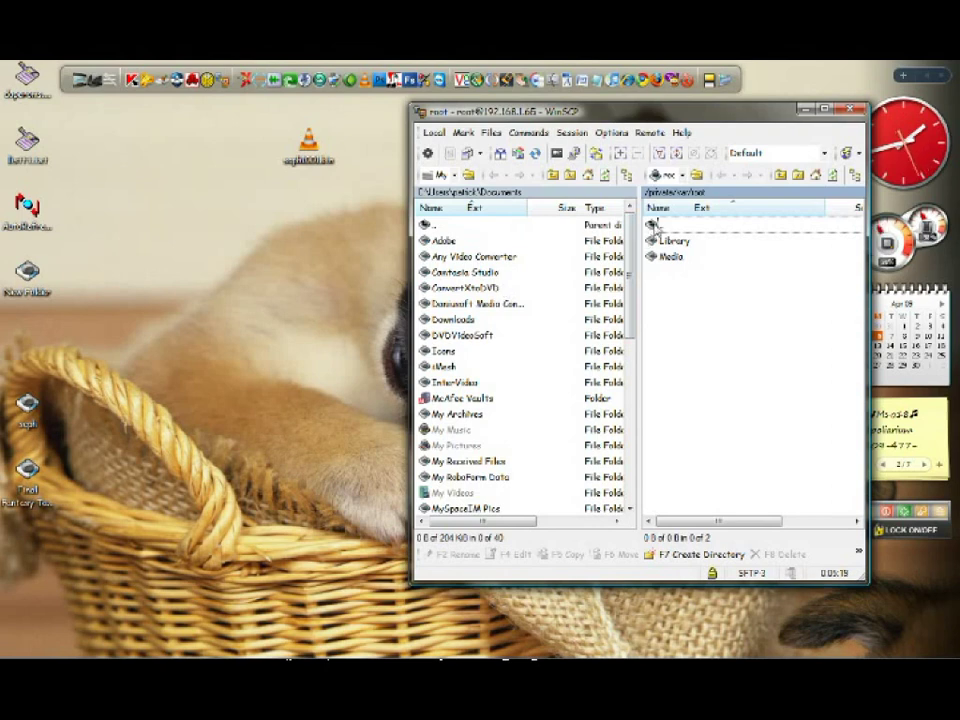
{"action": "double_click", "coordinate": [653, 225]}
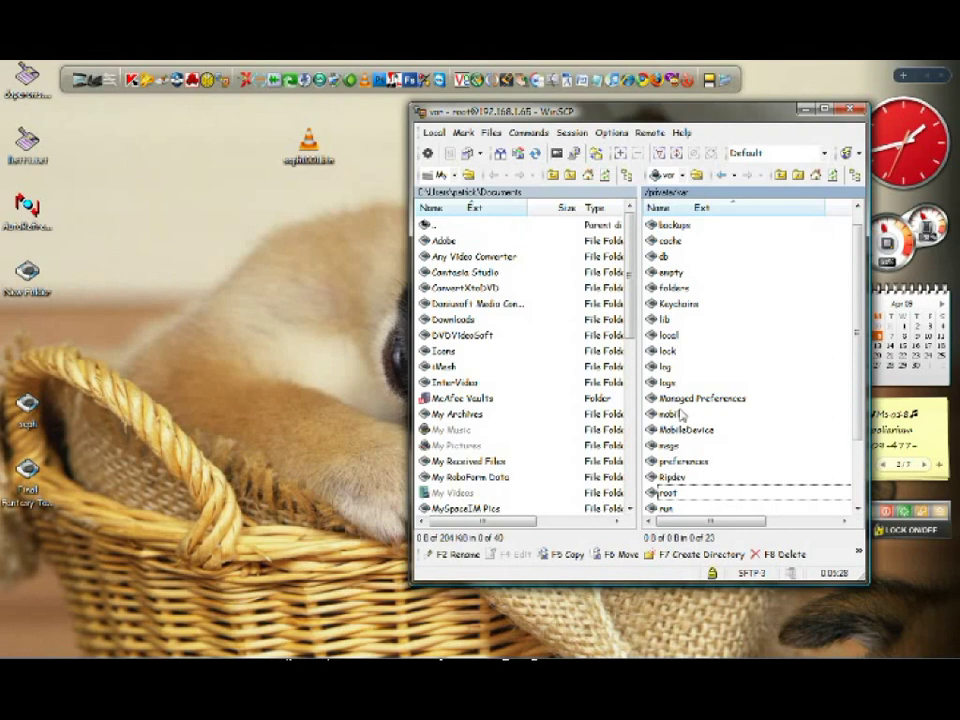
{"action": "double_click", "coordinate": [670, 414]}
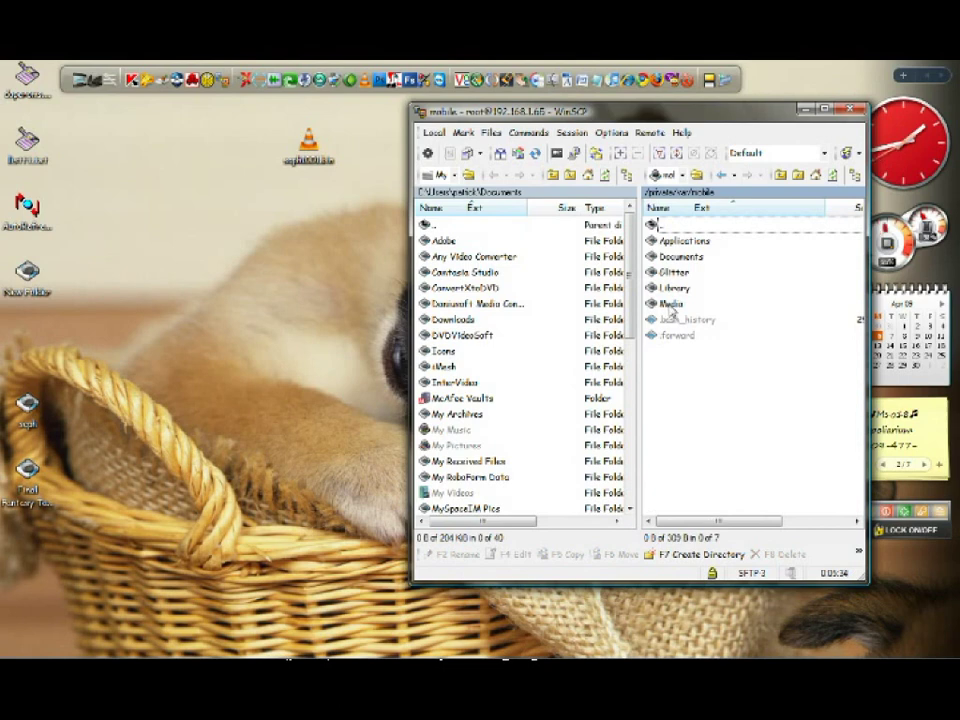
{"action": "double_click", "coordinate": [668, 304]}
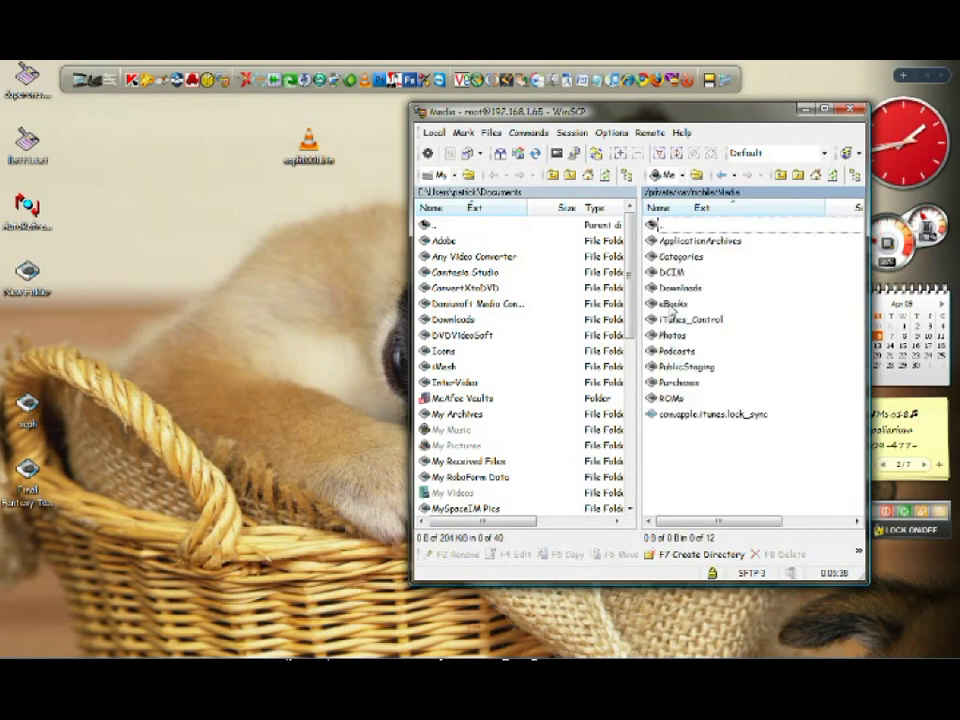
{"action": "left_click", "coordinate": [672, 398]}
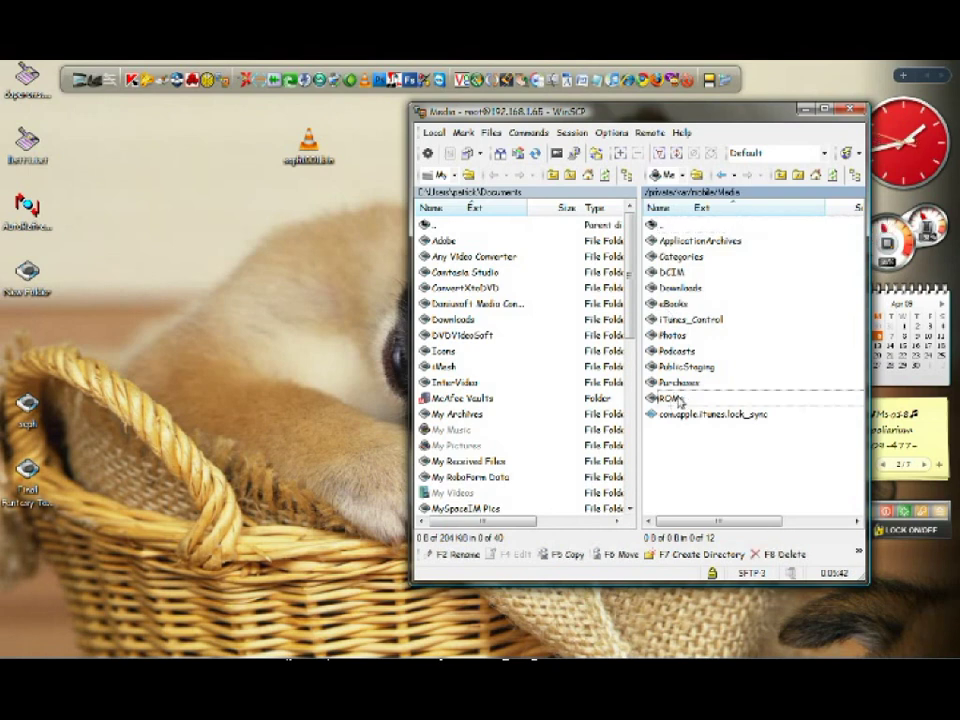
{"action": "double_click", "coordinate": [675, 397]}
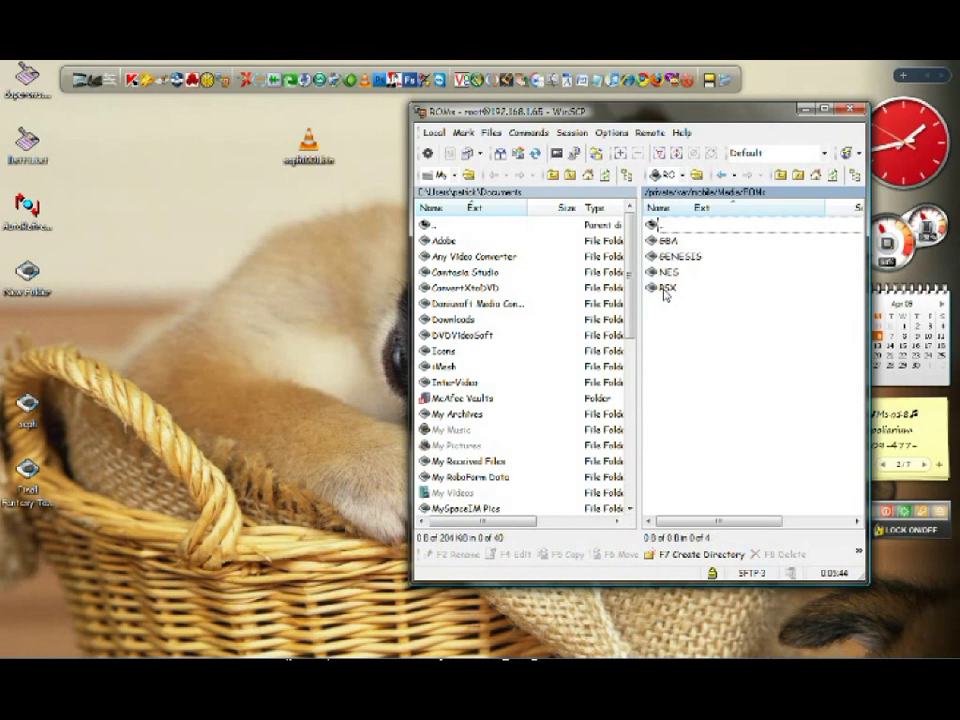
{"action": "left_click", "coordinate": [666, 290]}
{"action": "double_click", "coordinate": [665, 290]}
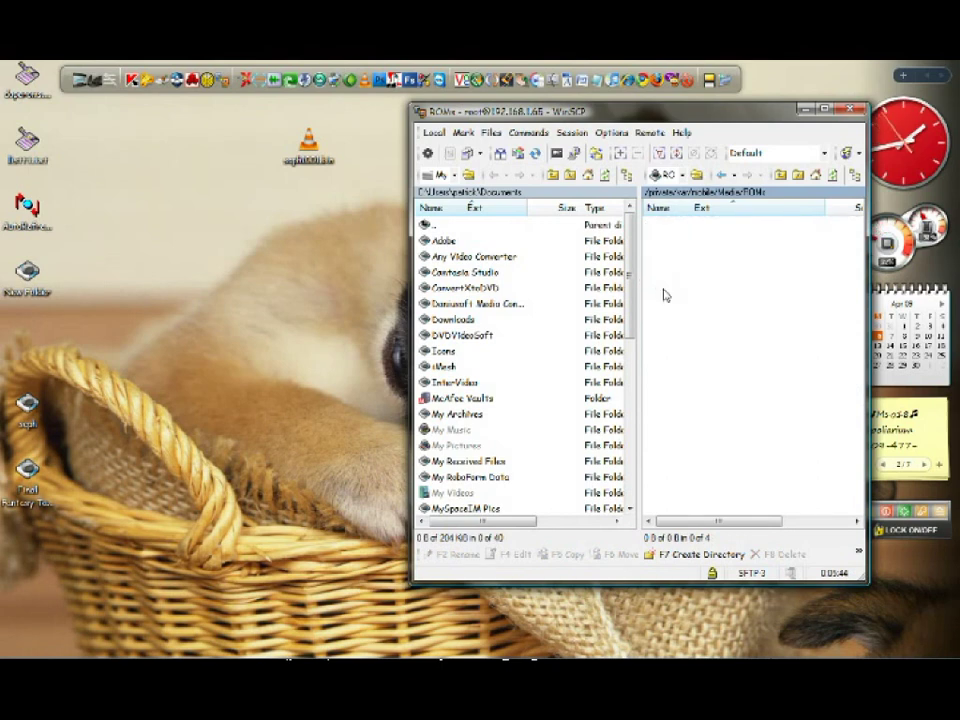
{"action": "key", "text": "Down"}
{"action": "key", "text": "Down"}
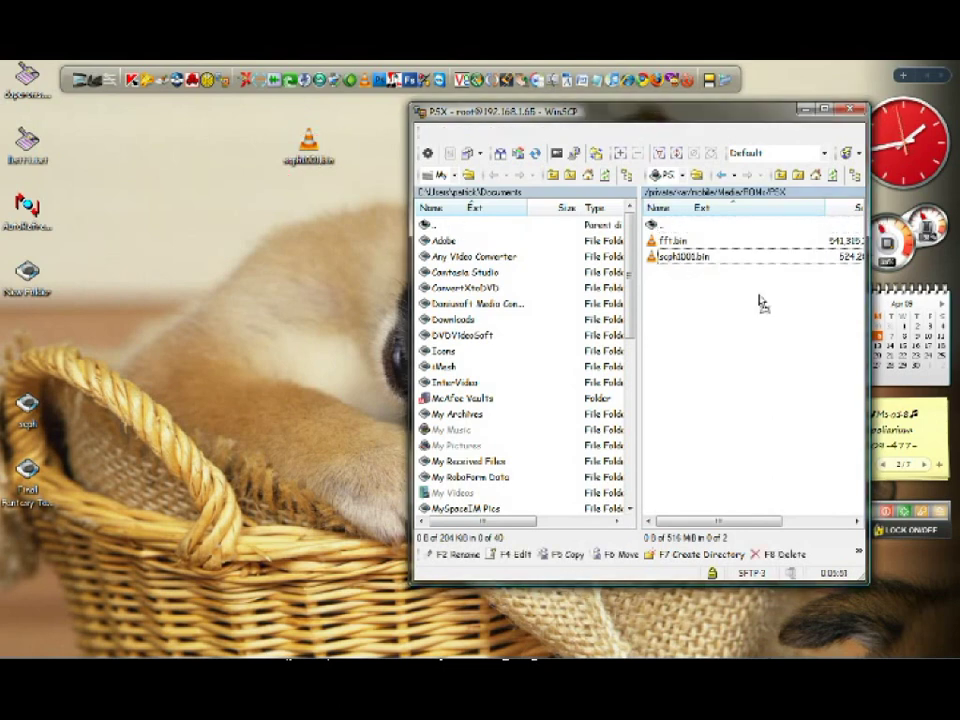
Step: Shift the scph1001.bin icon on the desktop and set the PSX folder copy's permissions to octal 0755
{"action": "left_click_drag", "start_coordinate": [308, 145], "coordinate": [254, 200]}
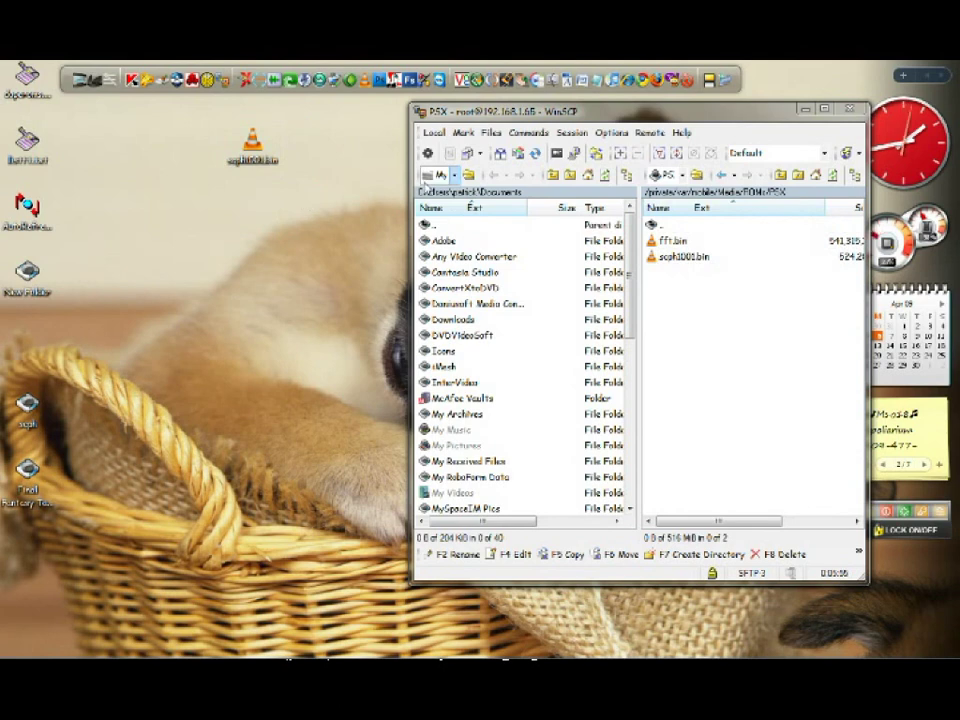
{"action": "right_click", "coordinate": [664, 256]}
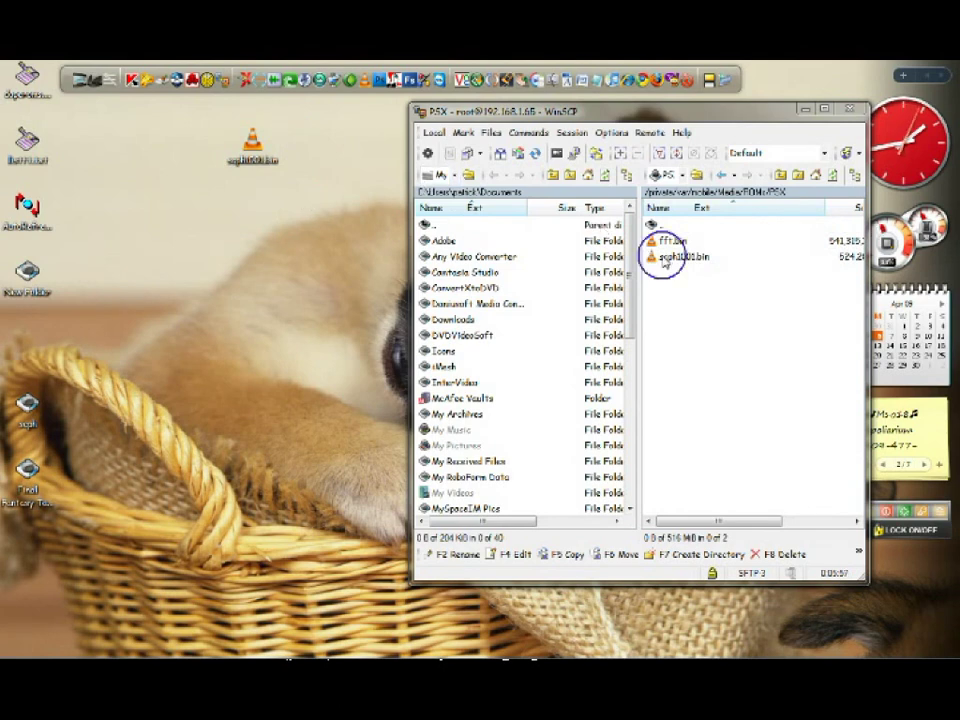
{"action": "key", "text": "Escape"}
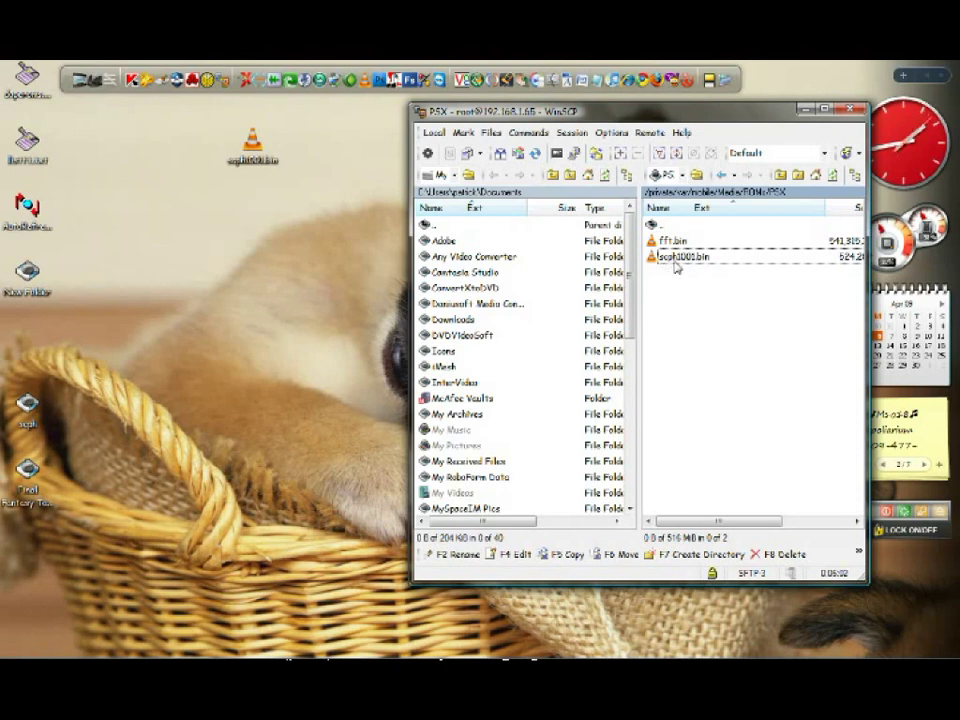
{"action": "right_click", "coordinate": [674, 258]}
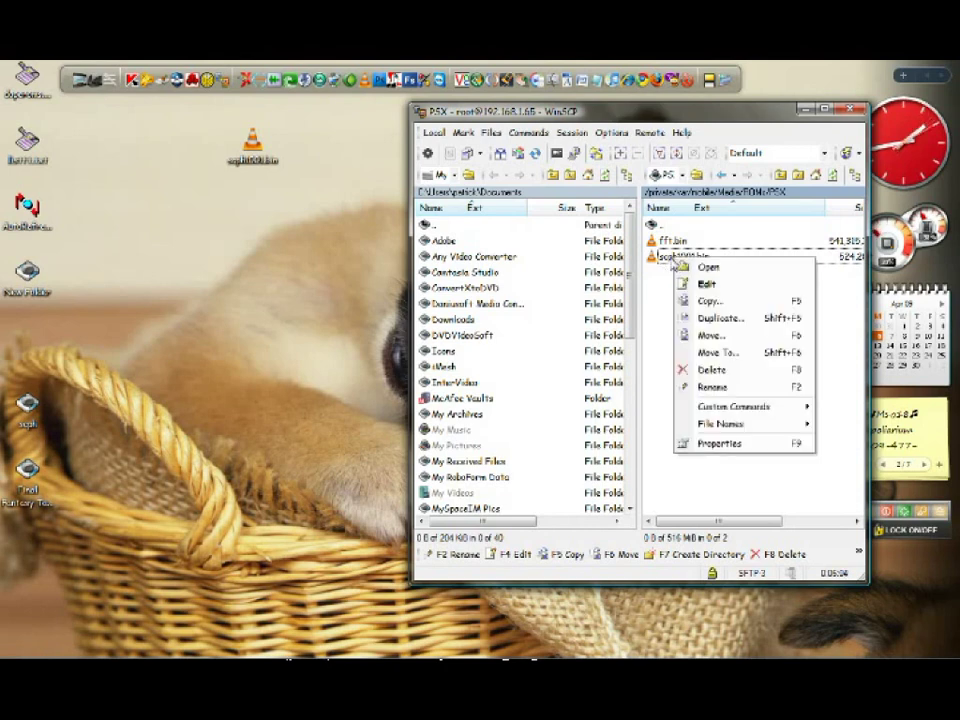
{"action": "left_click", "coordinate": [727, 443]}
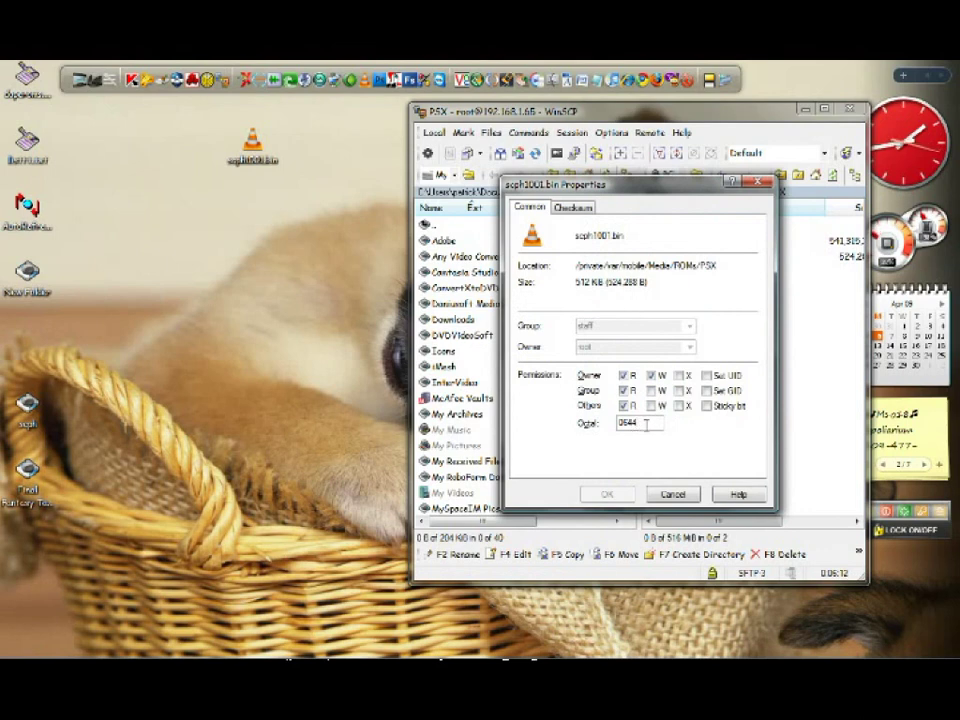
{"action": "key", "text": "BackSpace"}
{"action": "key", "text": "BackSpace"}
{"action": "key", "text": "BackSpace"}
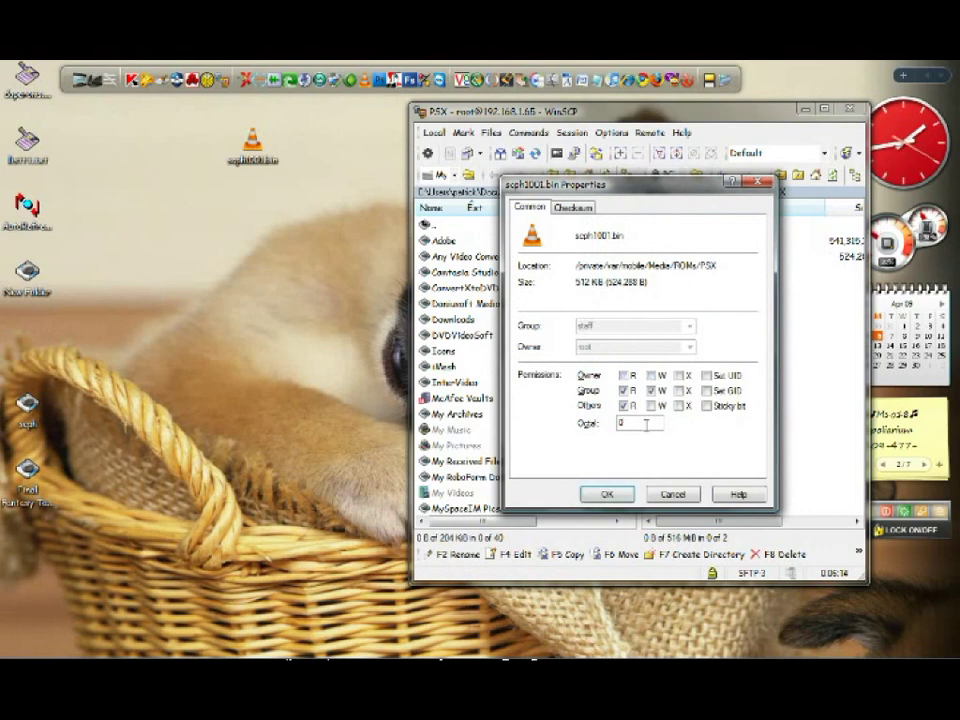
{"action": "type", "text": "755"}
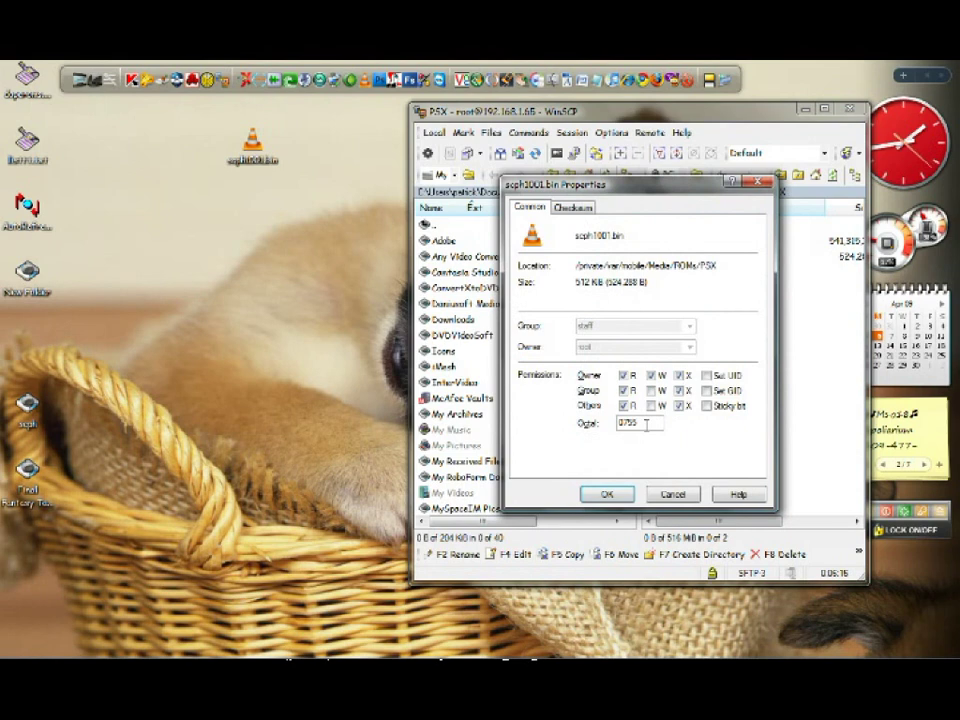
{"action": "left_click", "coordinate": [612, 493]}
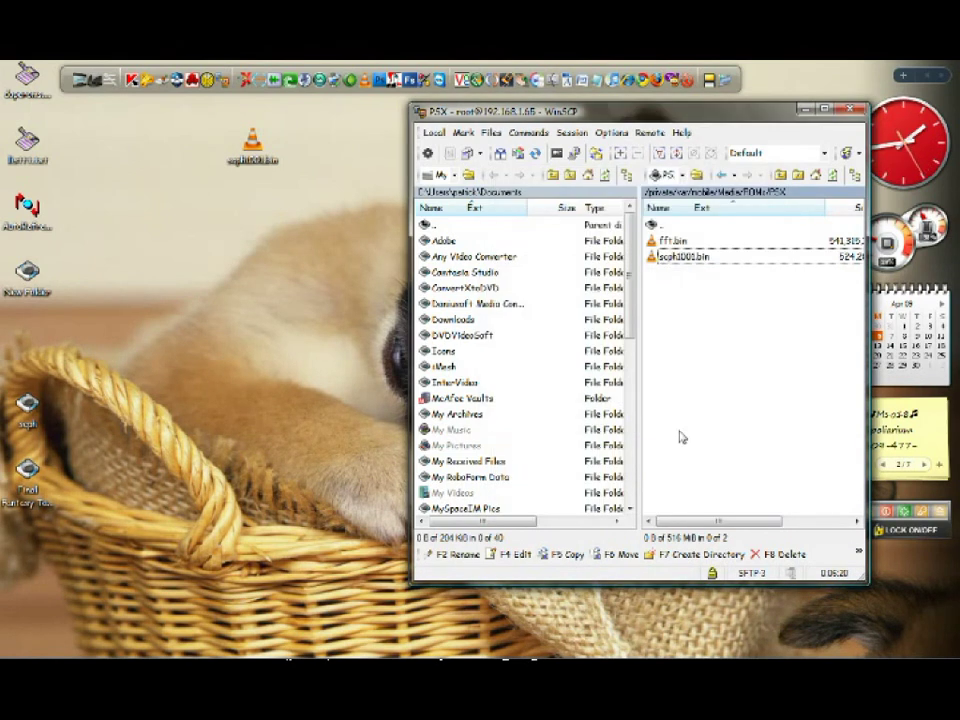
Step: Go up from the remote PSX folder to the root directory of the device
{"action": "left_click", "coordinate": [781, 175]}
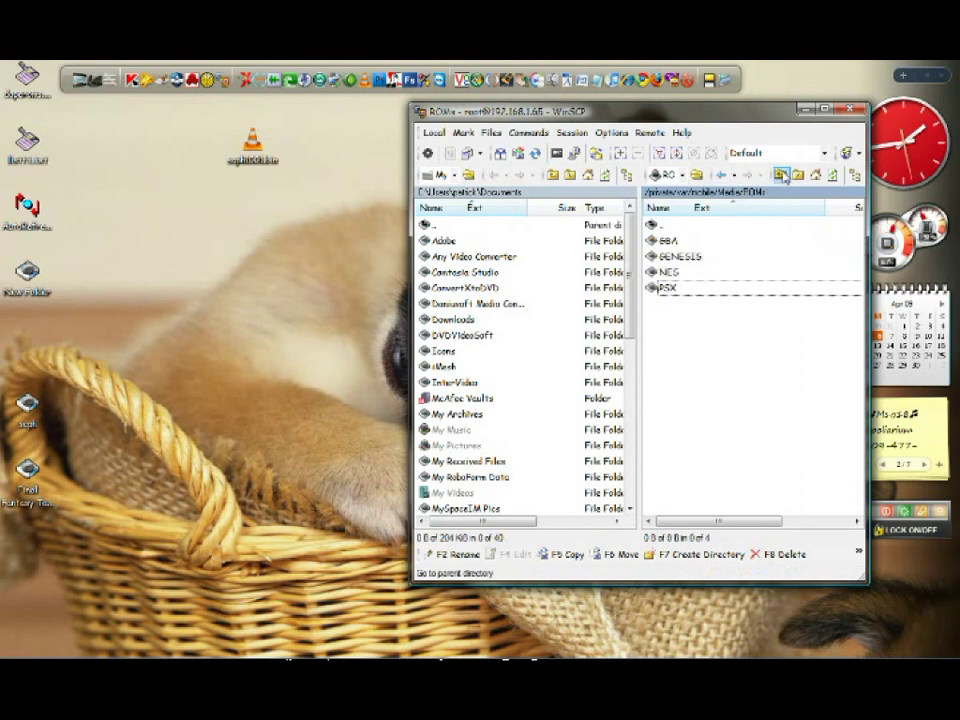
{"action": "left_click", "coordinate": [781, 175]}
{"action": "left_click", "coordinate": [781, 175]}
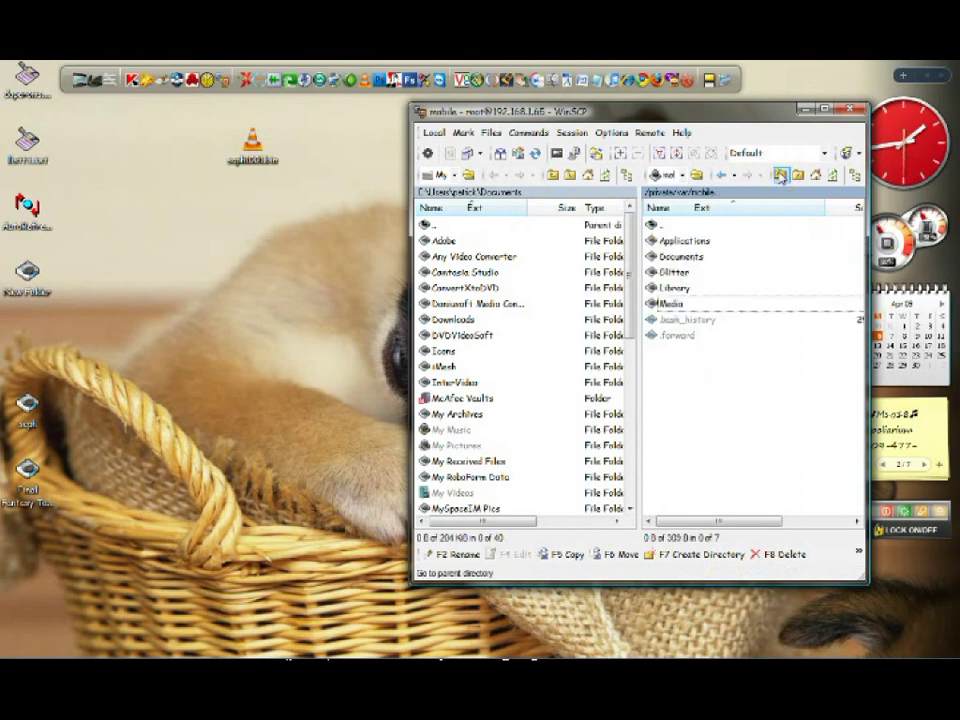
{"action": "left_click", "coordinate": [781, 175]}
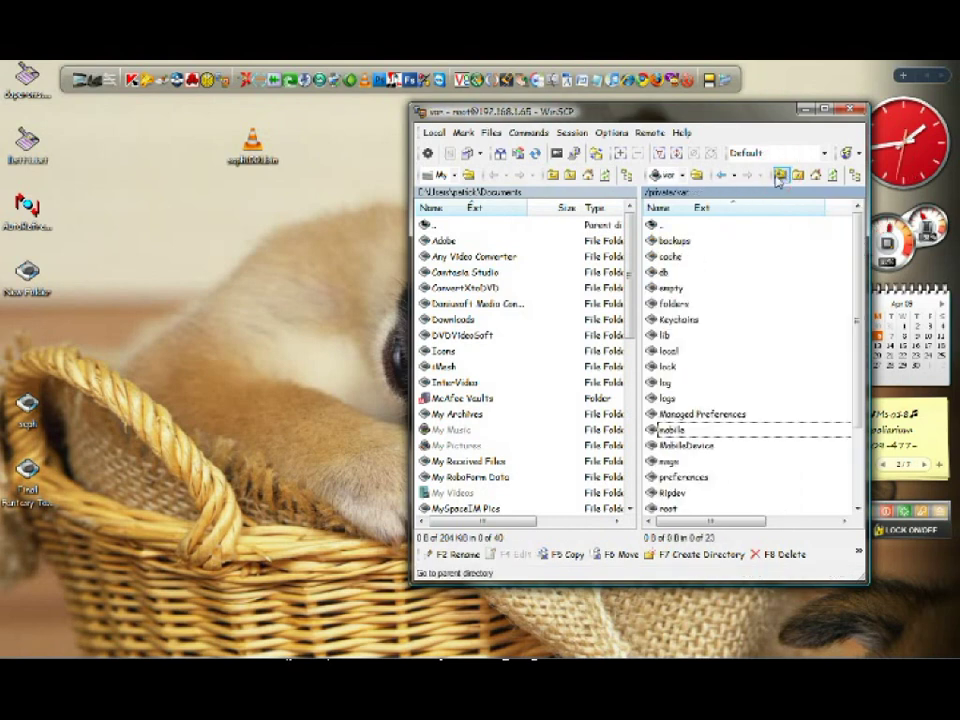
{"action": "left_click", "coordinate": [781, 175]}
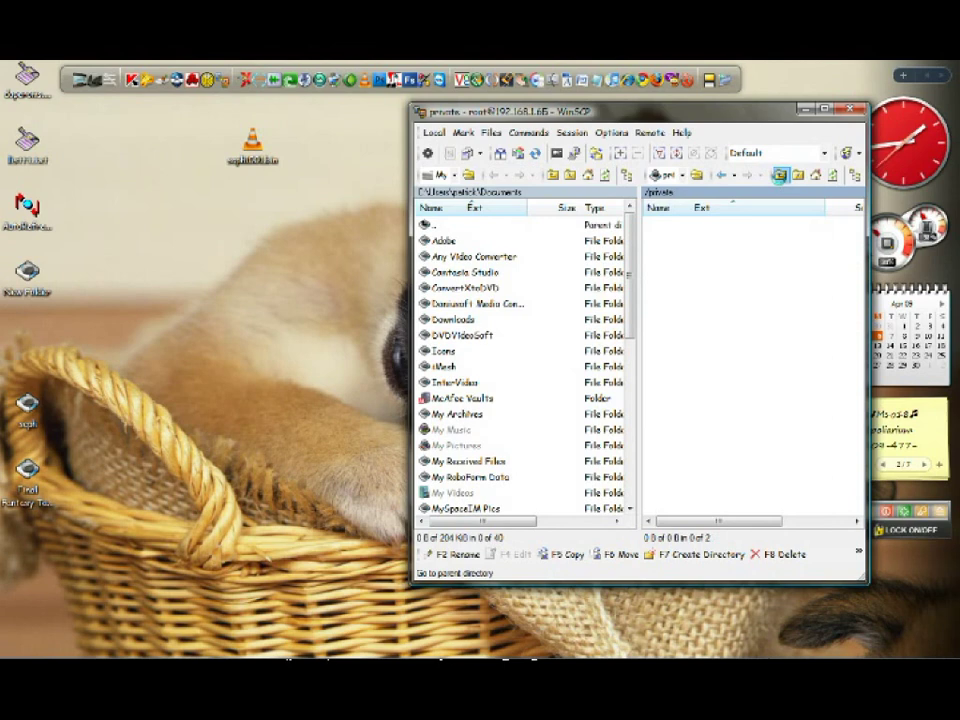
{"action": "left_click", "coordinate": [781, 175]}
Step: Open the psx4iphone.app folder inside the device's Applications directory
{"action": "double_click", "coordinate": [692, 256]}
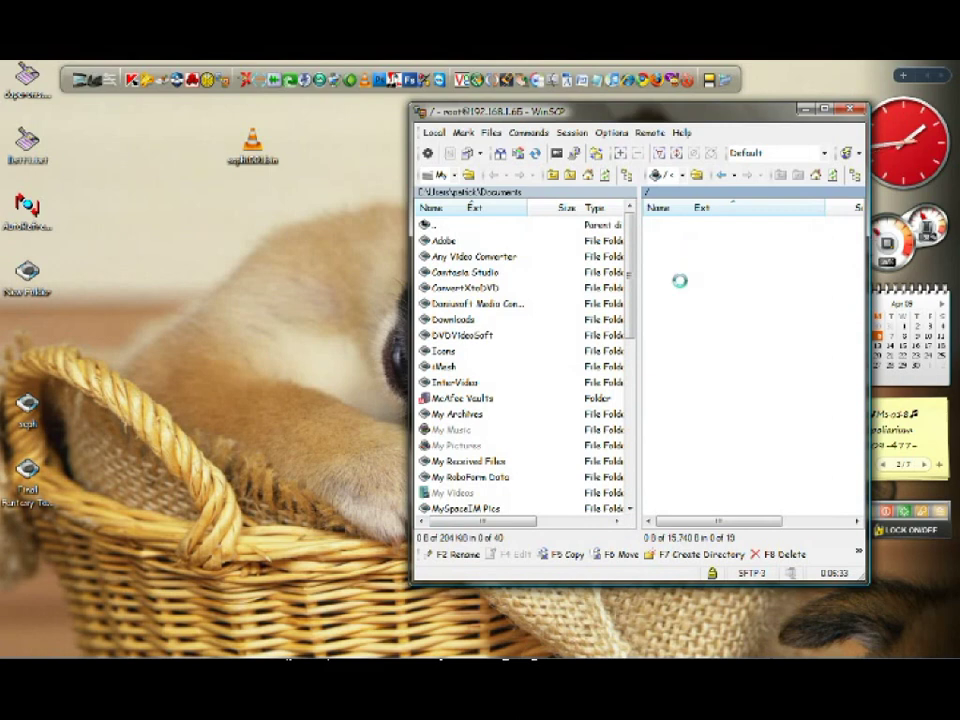
{"action": "scroll", "coordinate": [686, 348], "scroll_direction": "down", "scroll_amount": 5}
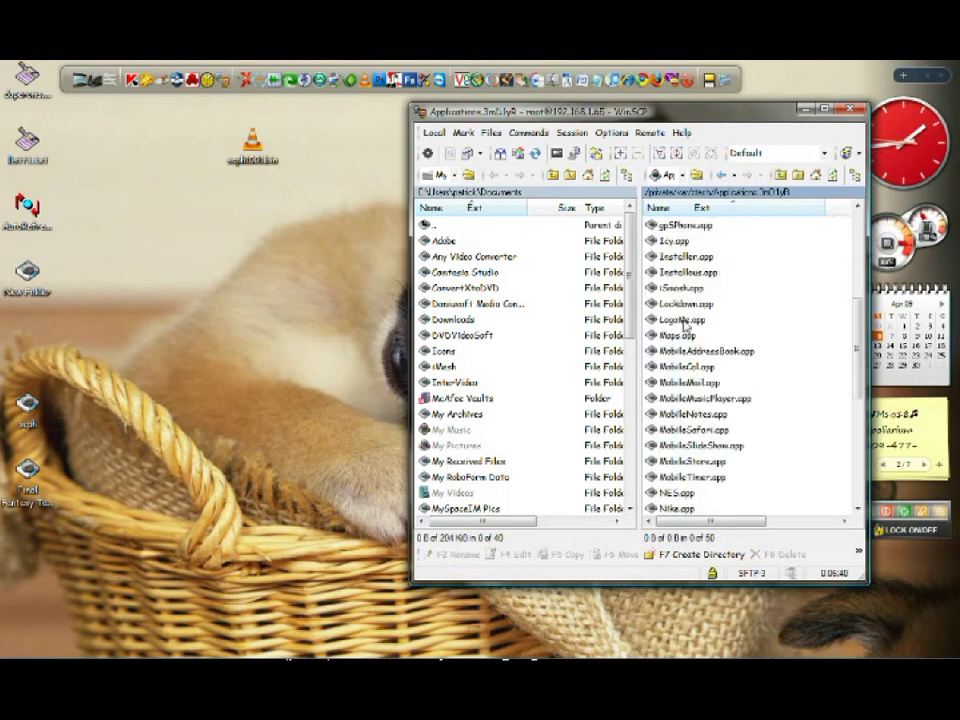
{"action": "scroll", "coordinate": [690, 378], "scroll_direction": "down", "scroll_amount": 2}
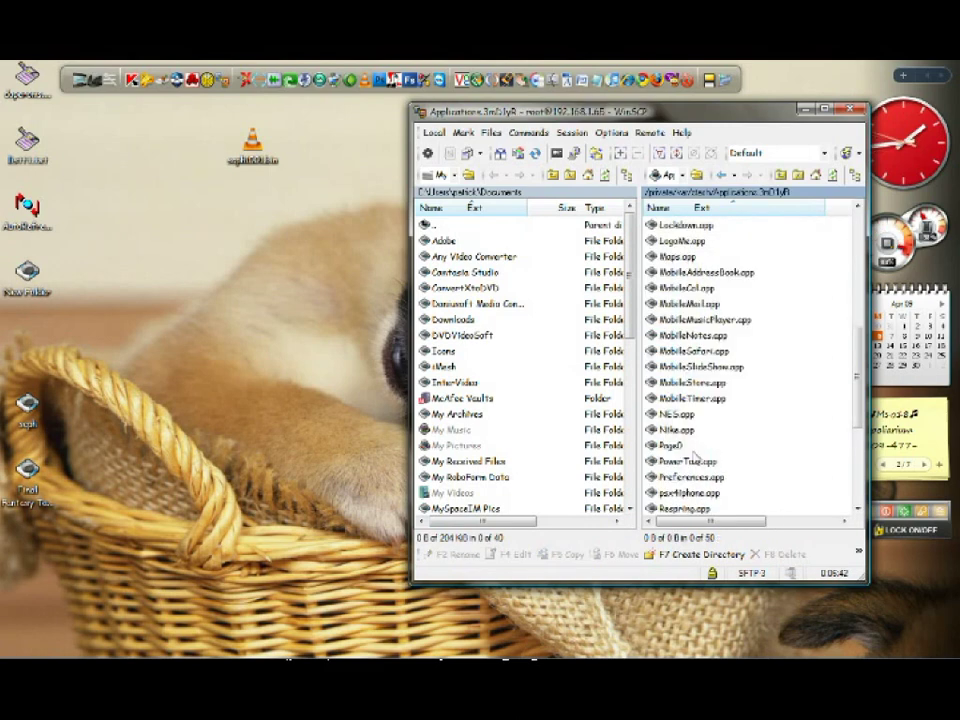
{"action": "left_click", "coordinate": [698, 494]}
{"action": "double_click", "coordinate": [698, 494]}
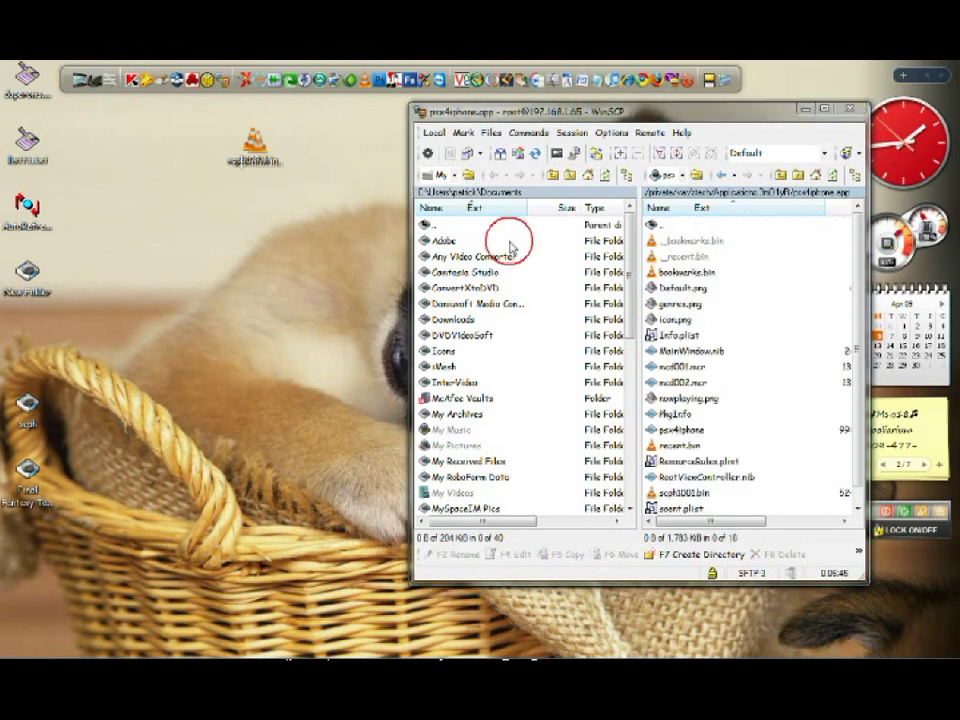
Step: Set the permissions of scph1001.bin in the remote psx4iphone.app folder to octal 0755
{"action": "left_click_drag", "start_coordinate": [253, 150], "coordinate": [645, 491]}
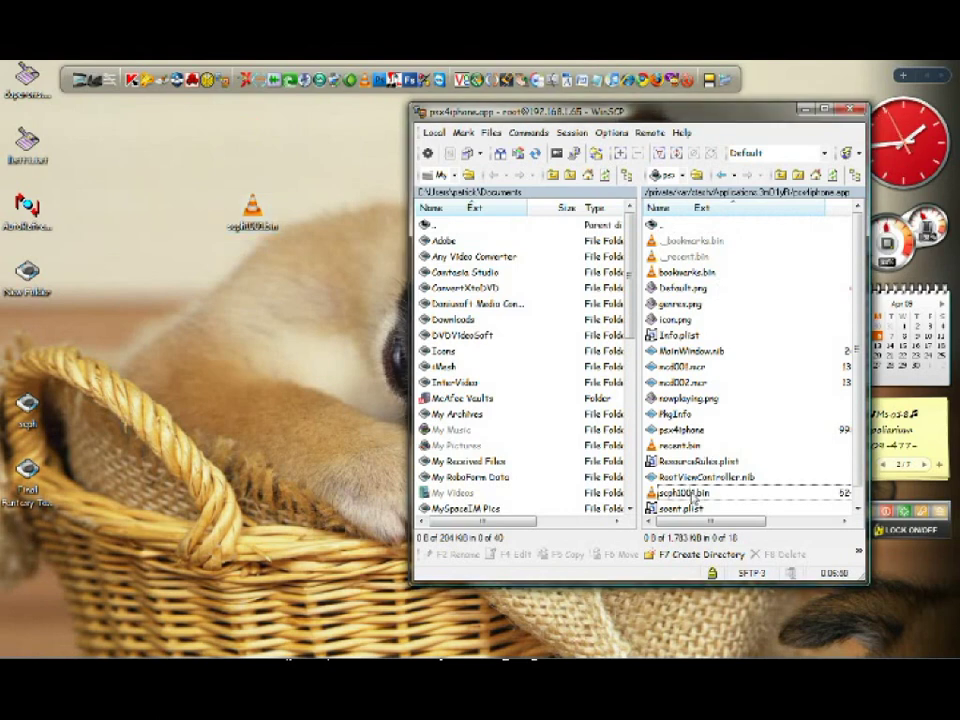
{"action": "right_click", "coordinate": [645, 491]}
{"action": "left_click", "coordinate": [700, 482]}
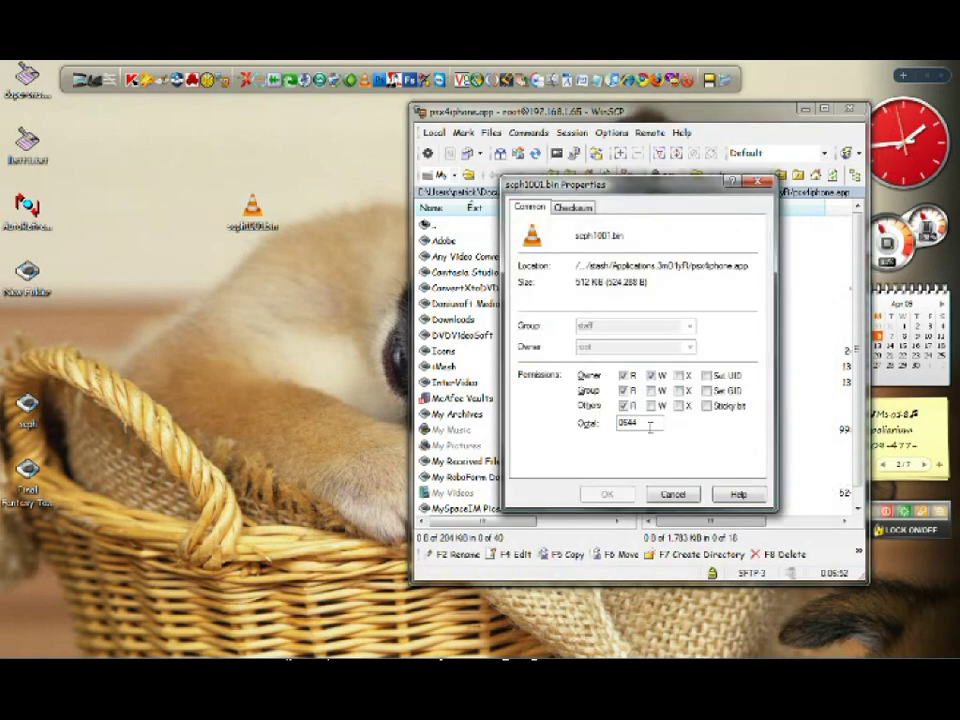
{"action": "left_click", "coordinate": [649, 426]}
{"action": "key", "text": "BackSpace"}
{"action": "key", "text": "BackSpace"}
{"action": "key", "text": "BackSpace"}
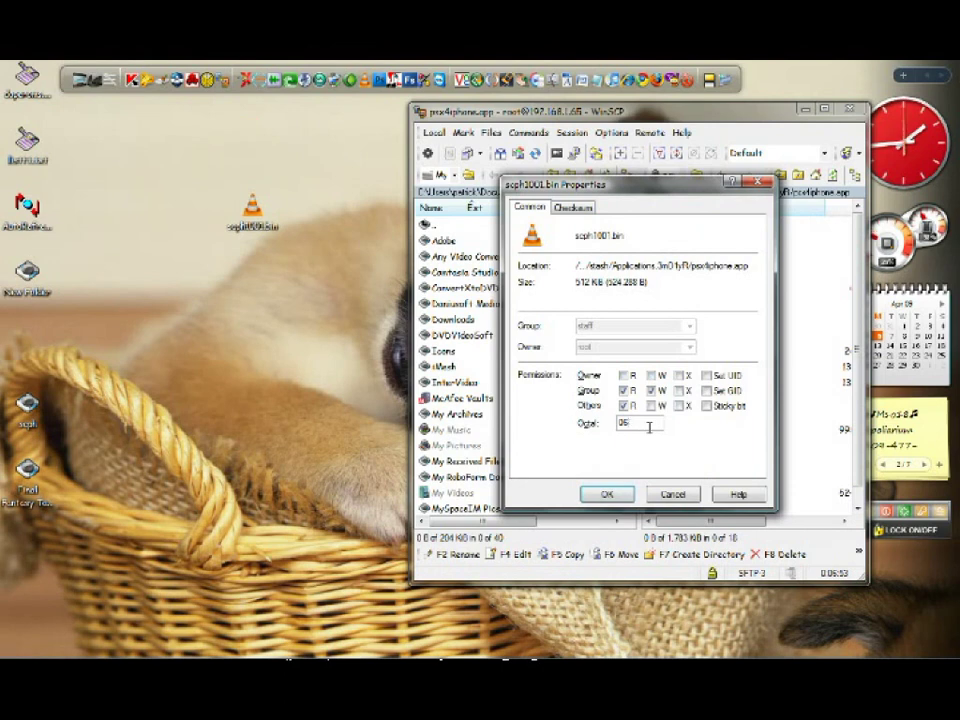
{"action": "type", "text": "755"}
{"action": "left_click", "coordinate": [607, 495]}
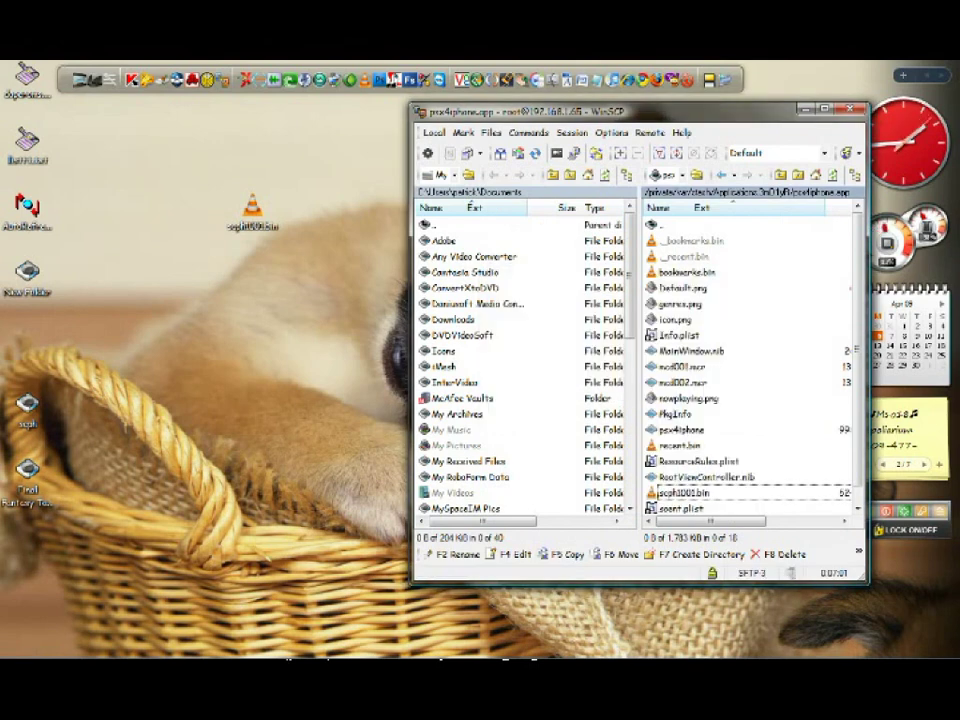
Step: Minimize WinSCP and check psx4iphone in the iPhone viewer window, then hide the viewer
{"action": "left_click", "coordinate": [806, 109]}
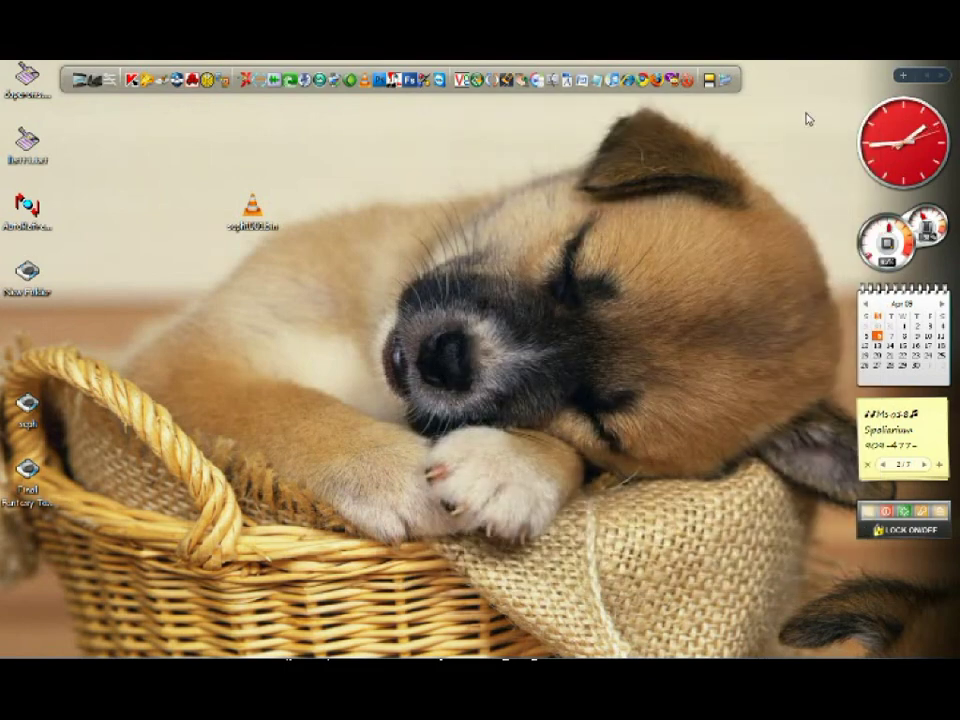
{"action": "left_click", "coordinate": [325, 648]}
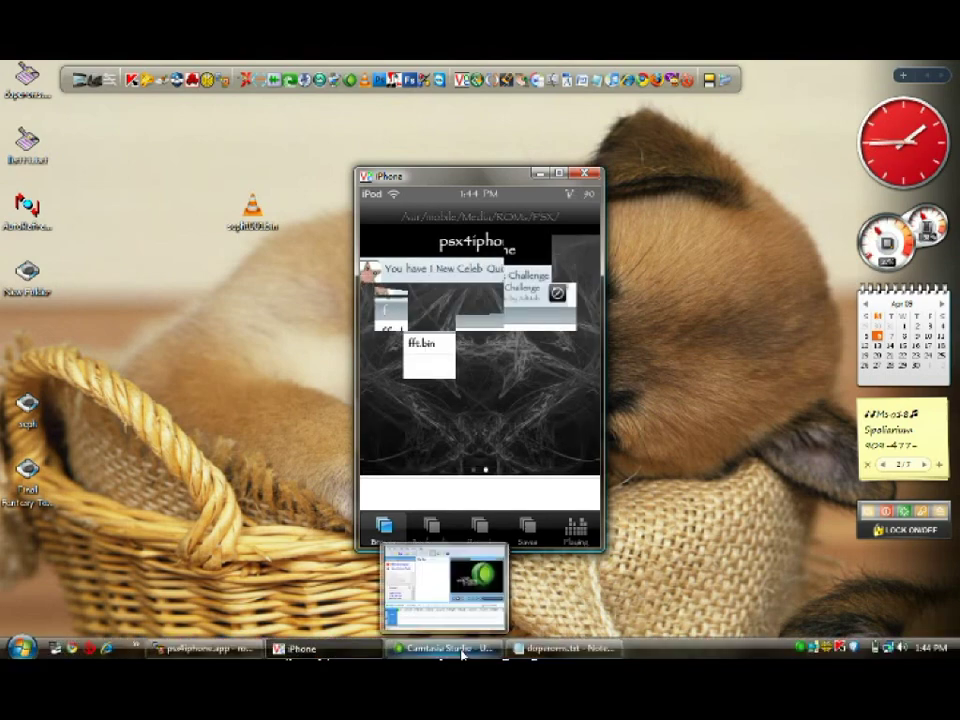
{"action": "left_click", "coordinate": [332, 651]}
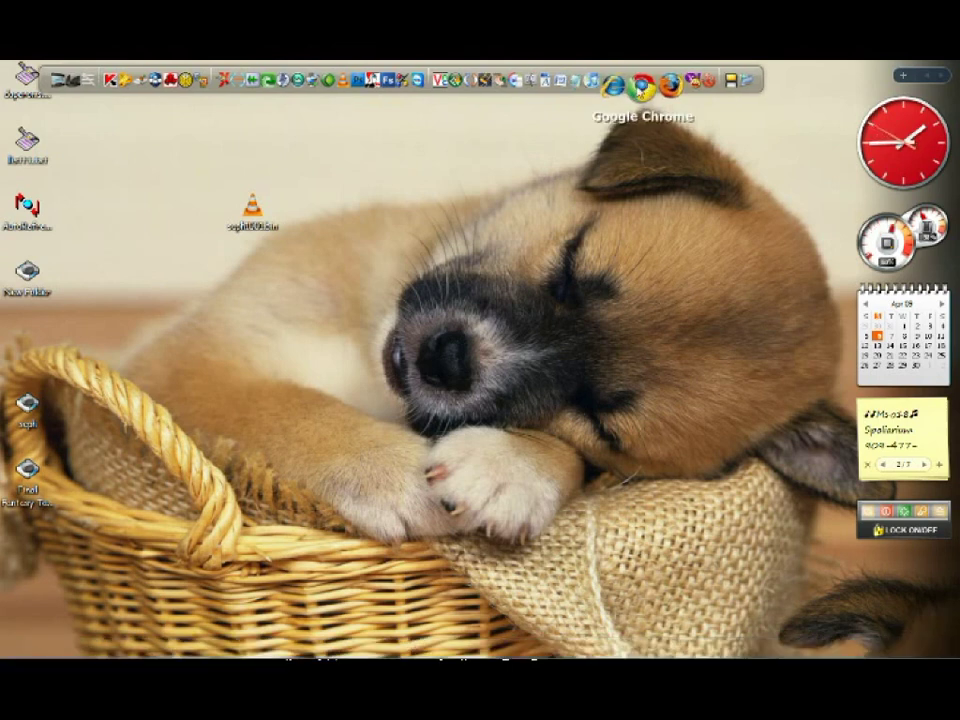
{"action": "left_click", "coordinate": [615, 86]}
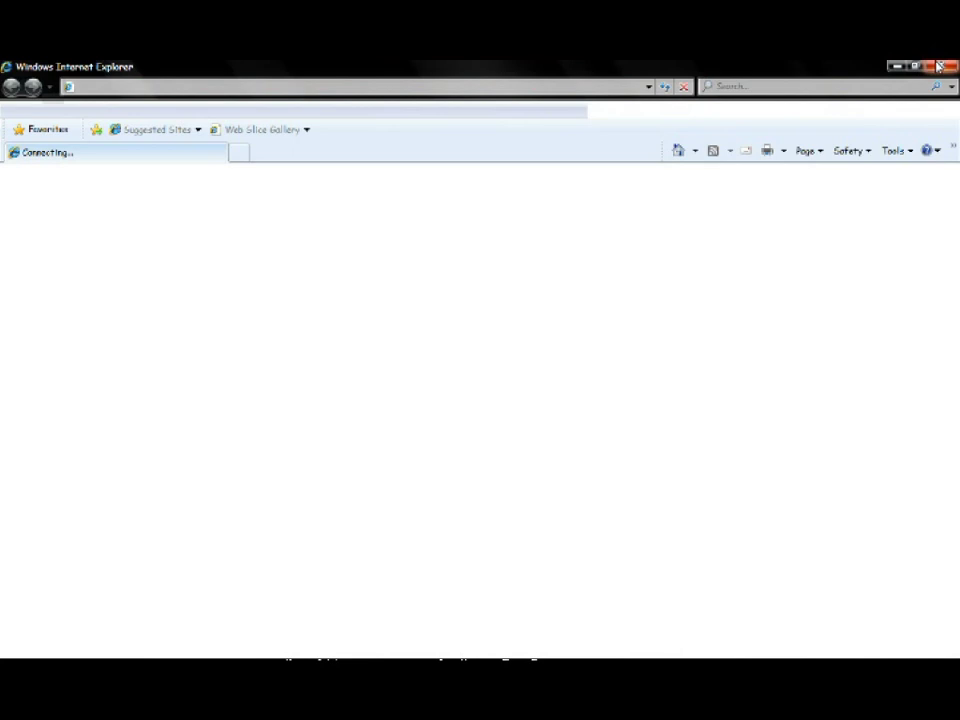
{"action": "left_click", "coordinate": [938, 66]}
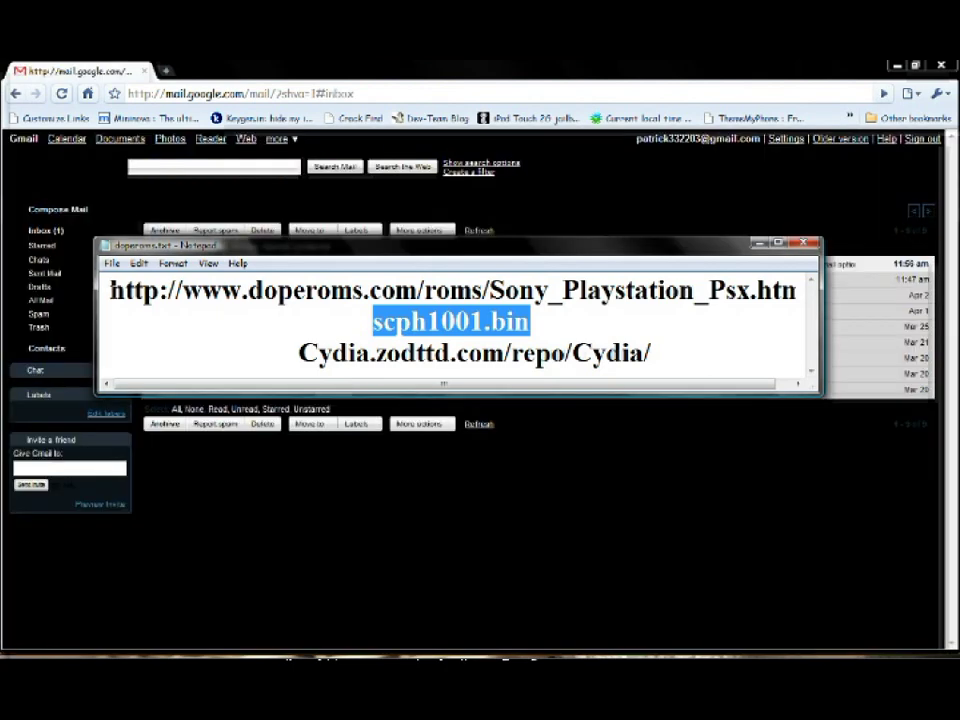
{"action": "left_click_drag", "start_coordinate": [109, 290], "coordinate": [745, 290]}
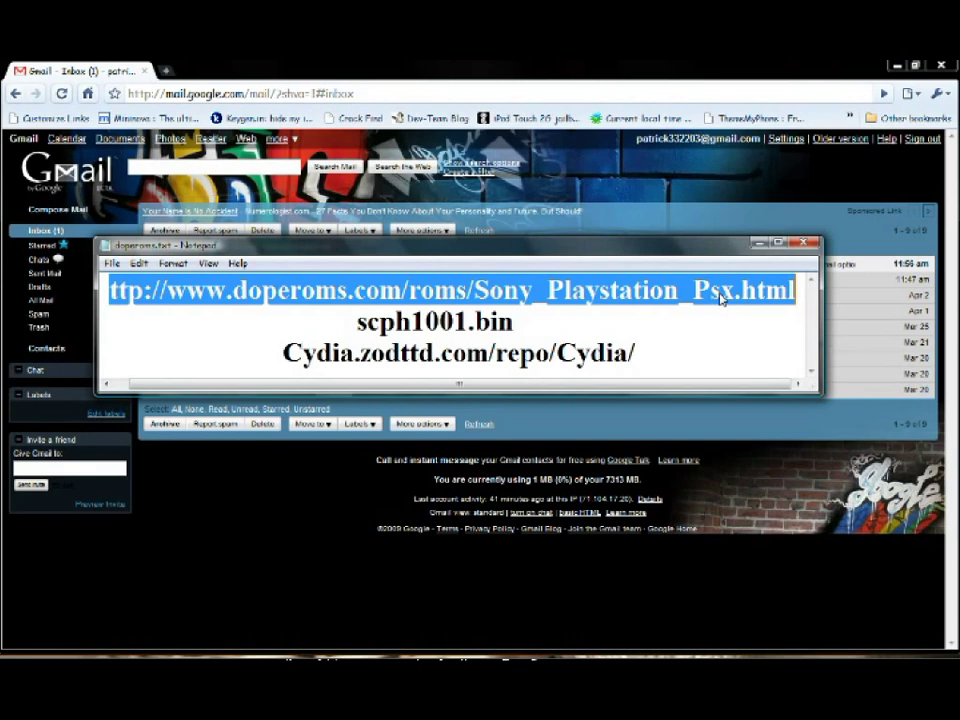
{"action": "right_click", "coordinate": [725, 291]}
{"action": "left_click", "coordinate": [752, 338]}
{"action": "left_click", "coordinate": [463, 95]}
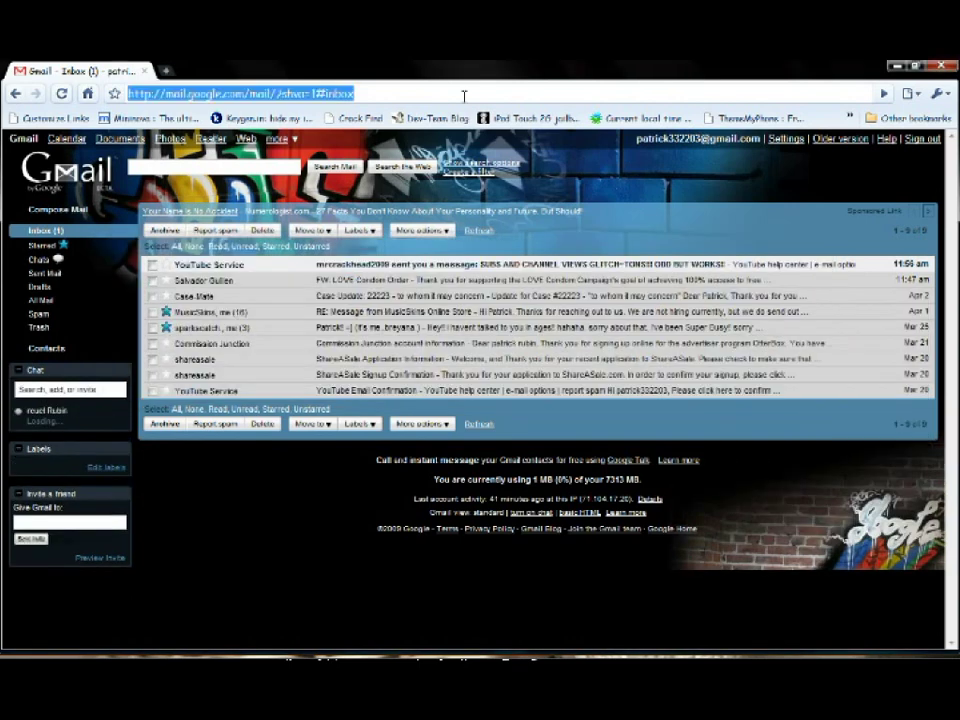
{"action": "key", "text": "ctrl+v"}
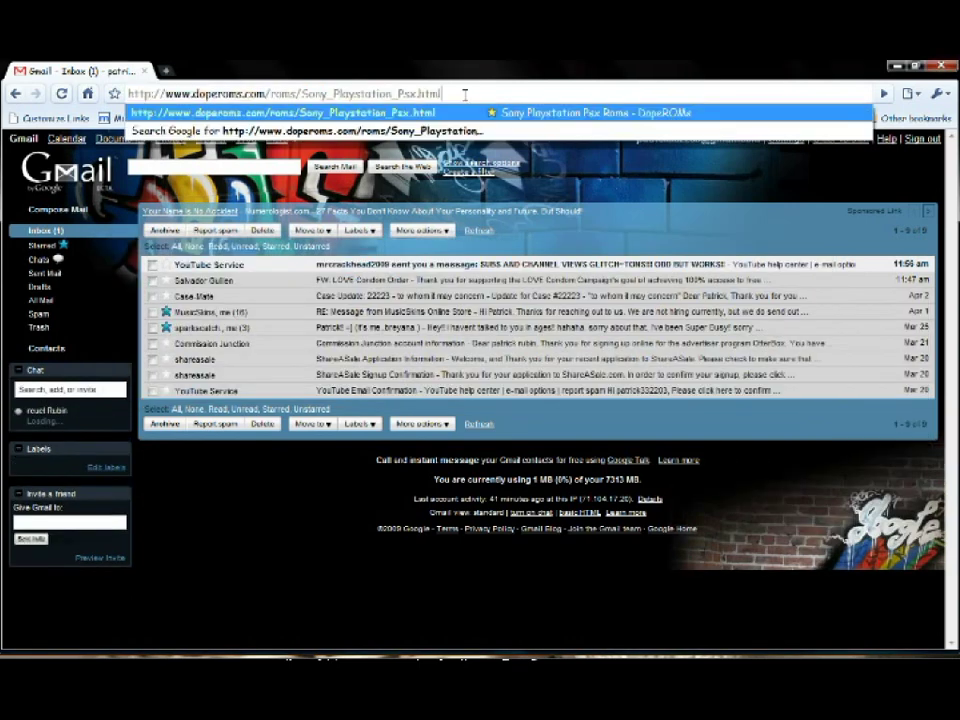
{"action": "key", "text": "Return"}
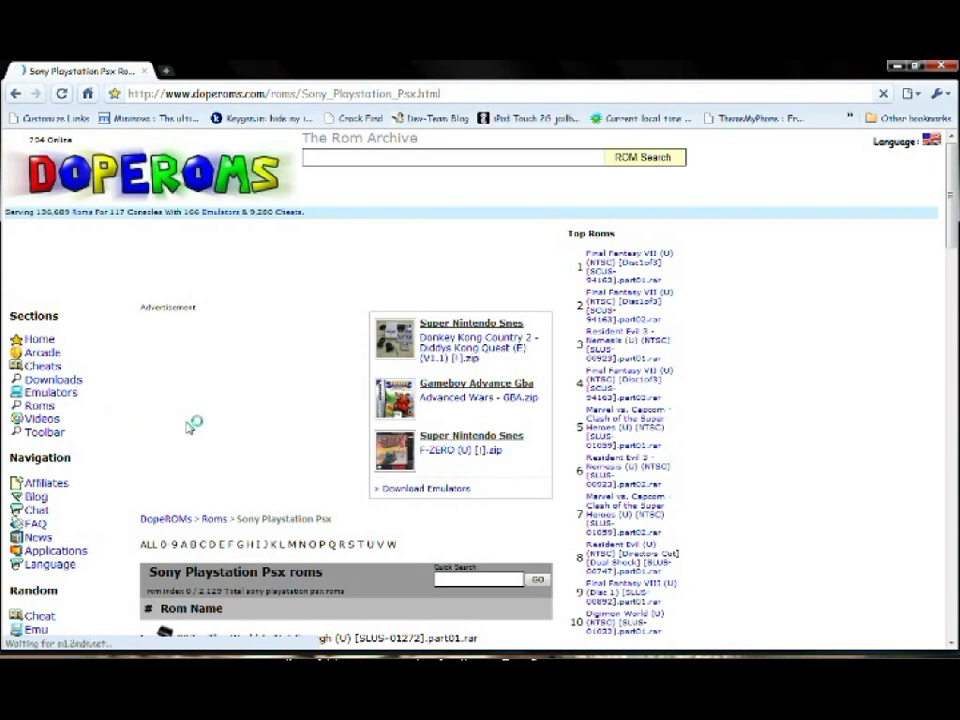
Step: Search the Sony Playstation Psx ROM list for "final fantasy tactics"
{"action": "scroll", "coordinate": [193, 424], "scroll_direction": "down", "scroll_amount": 3}
{"action": "scroll", "coordinate": [205, 399], "scroll_direction": "down", "scroll_amount": 3}
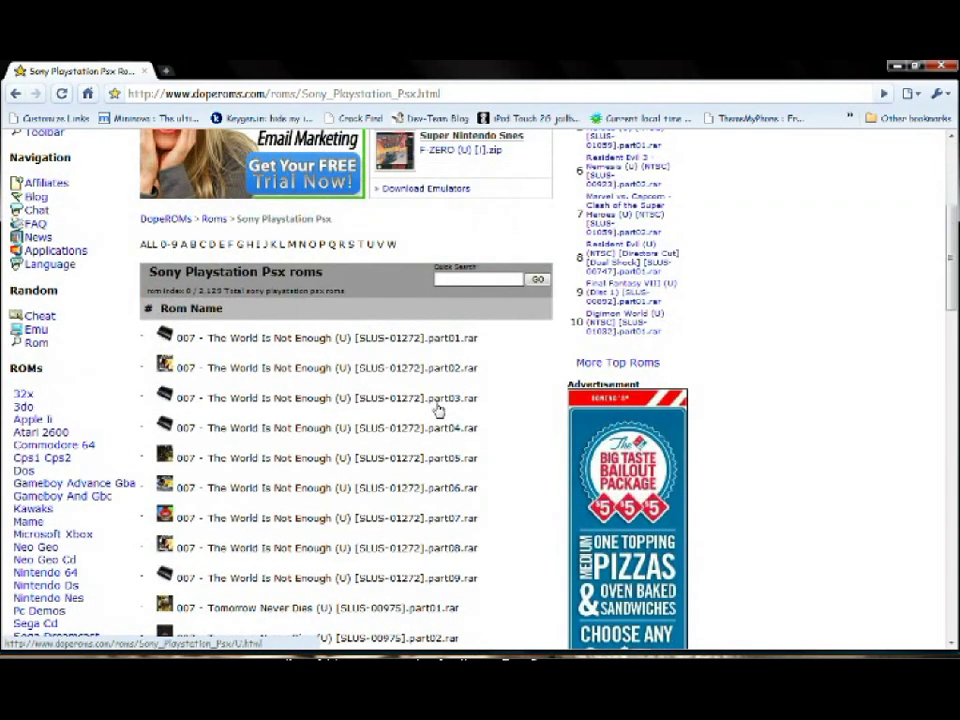
{"action": "left_click", "coordinate": [463, 279]}
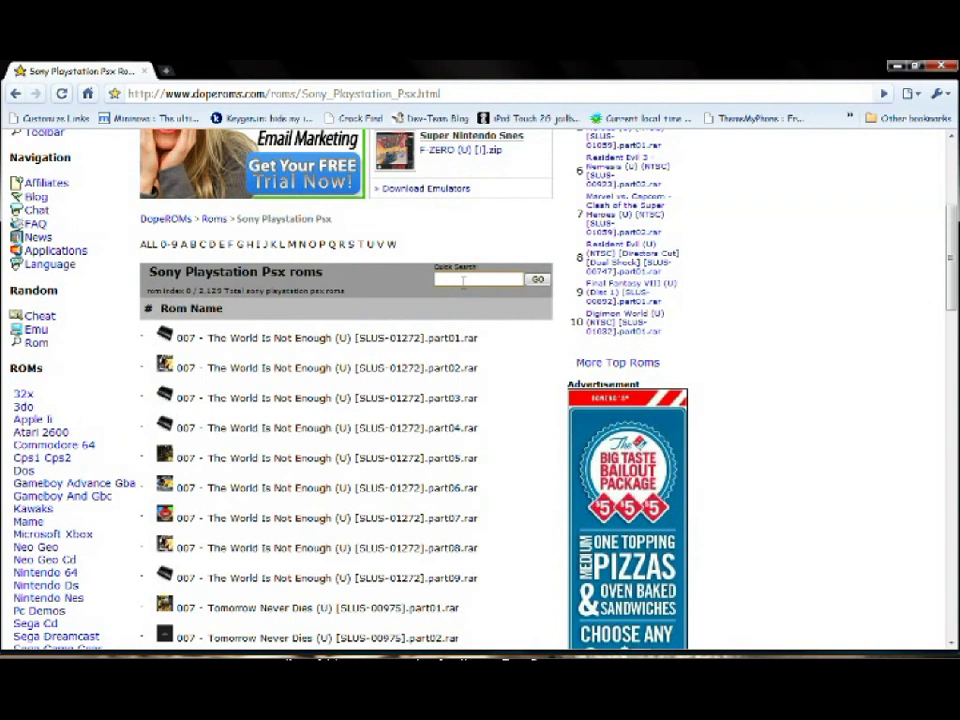
{"action": "type", "text": "t"}
{"action": "type", "text": "inal"}
{"action": "type", "text": " fan"}
{"action": "type", "text": "tasy tact"}
{"action": "type", "text": "ics"}
{"action": "key", "text": "Return"}
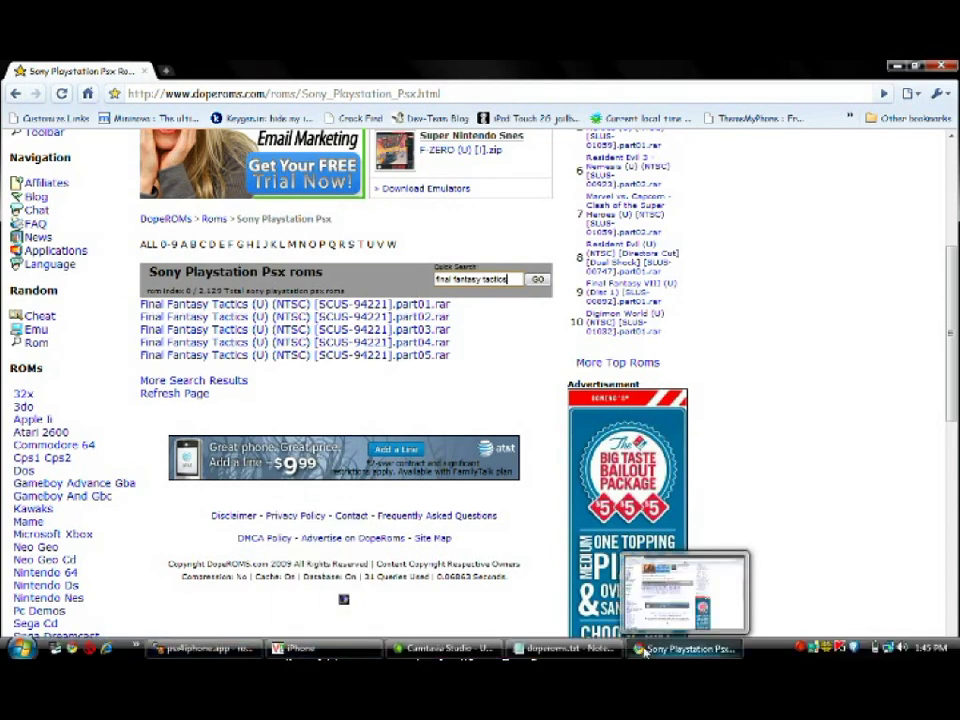
Step: Hide the browser and open the Final Fantasy Tactics folder from the desktop to examine fft.bin and fft.cue
{"action": "left_click", "coordinate": [646, 652]}
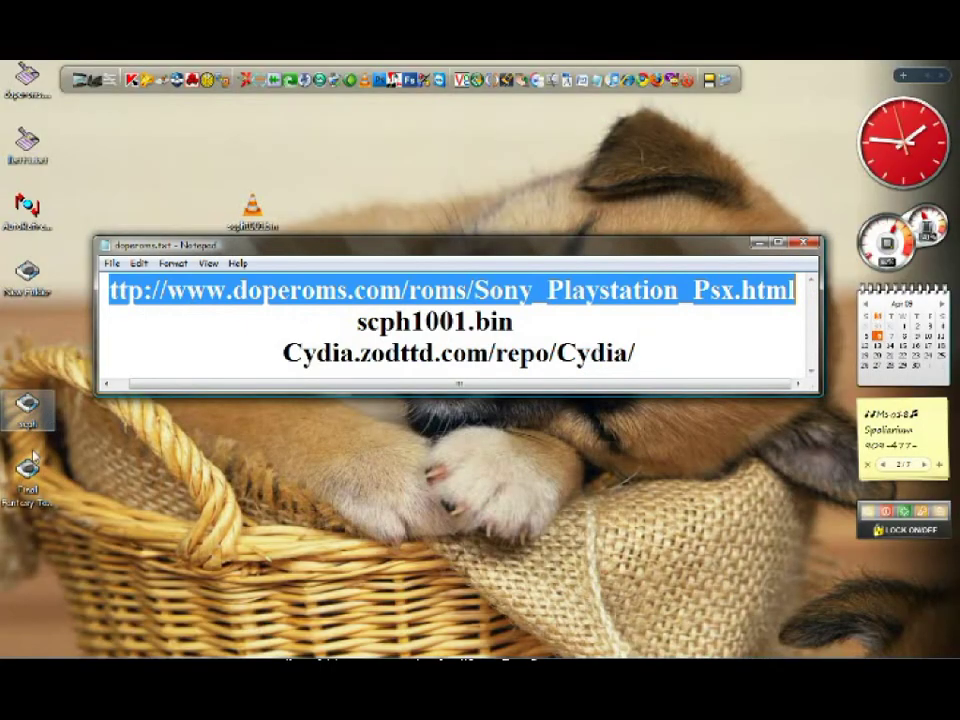
{"action": "left_click", "coordinate": [674, 80]}
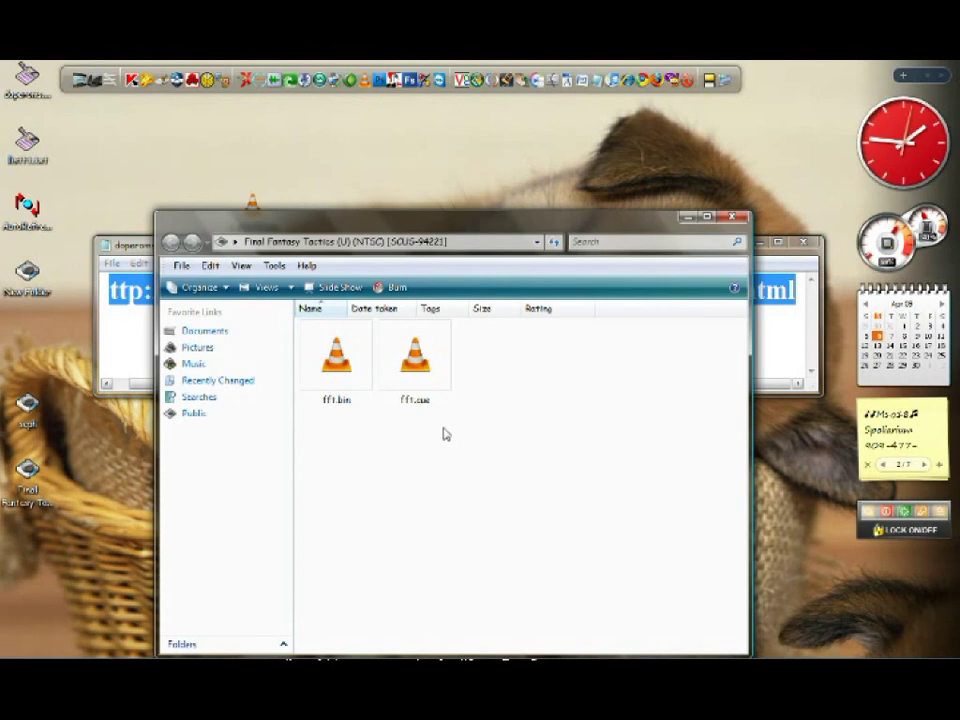
{"action": "left_click_drag", "start_coordinate": [445, 431], "coordinate": [291, 362]}
{"action": "left_click", "coordinate": [393, 475]}
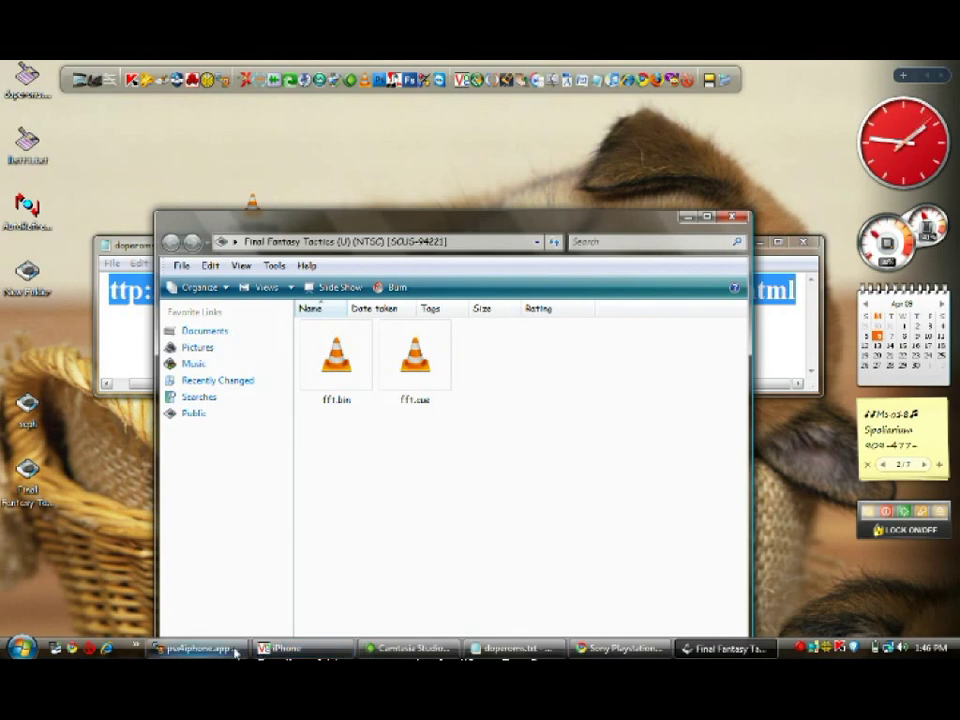
Step: Switch to WinSCP and go up from the remote psx4iphone.app folder to /private
{"action": "left_click", "coordinate": [235, 652]}
{"action": "left_click", "coordinate": [783, 176]}
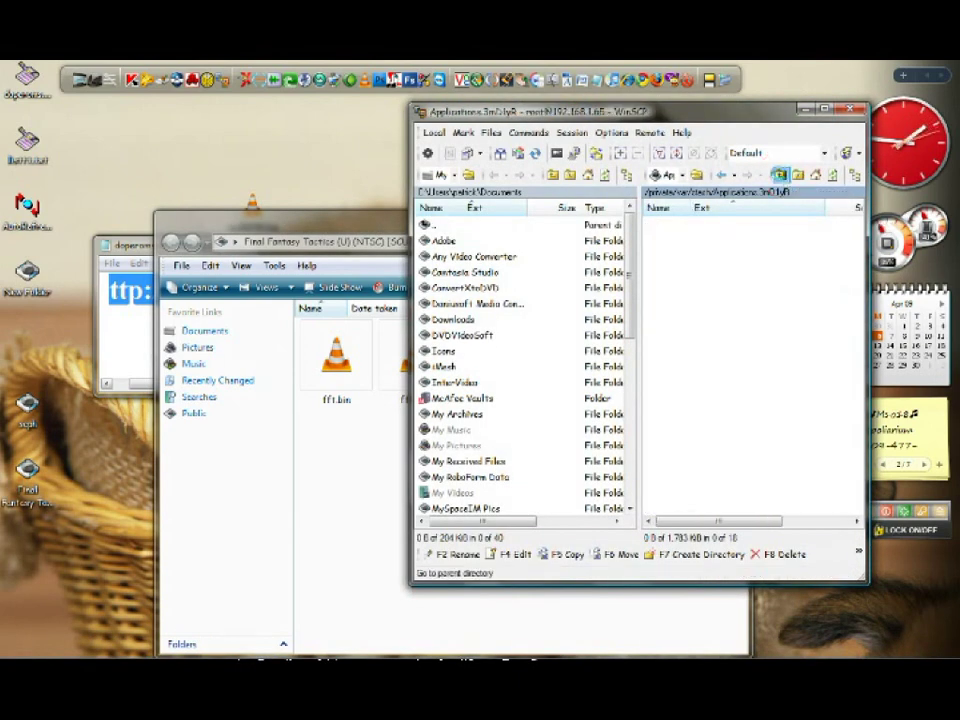
{"action": "left_click", "coordinate": [780, 175]}
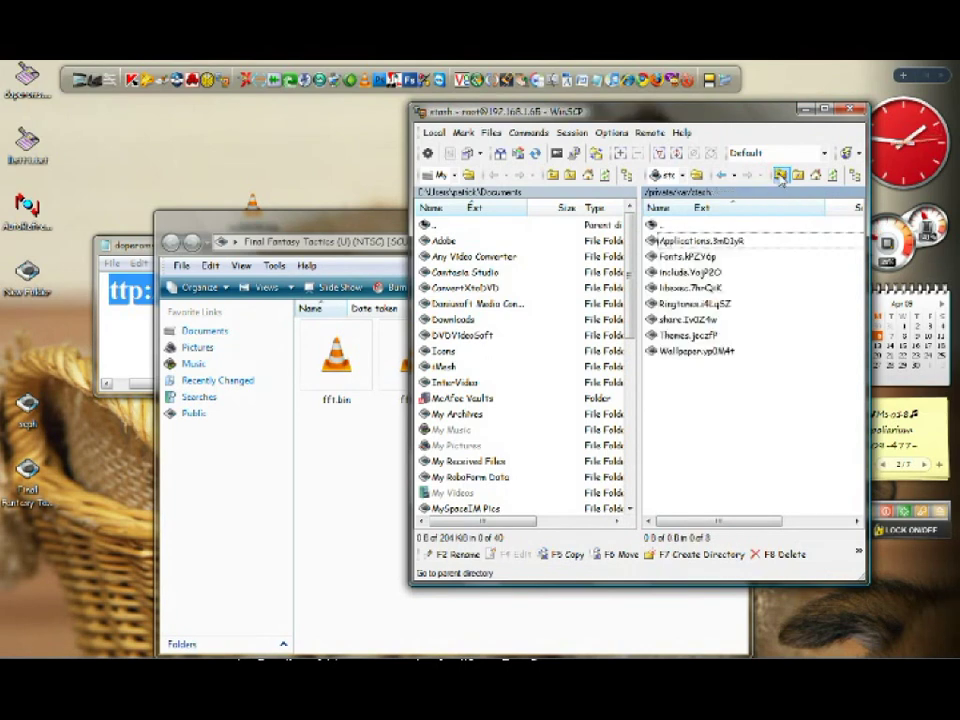
{"action": "left_click", "coordinate": [780, 175]}
{"action": "left_click", "coordinate": [780, 175]}
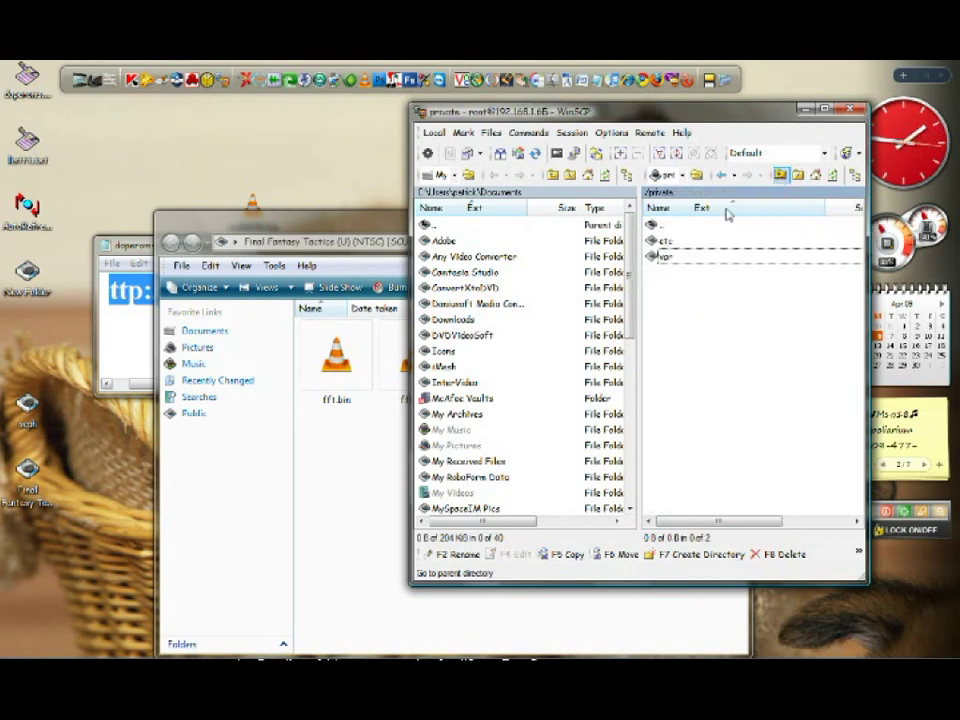
Step: Open the remote folder var/mobile/Media/ROMs/PSX inside /private
{"action": "double_click", "coordinate": [665, 256]}
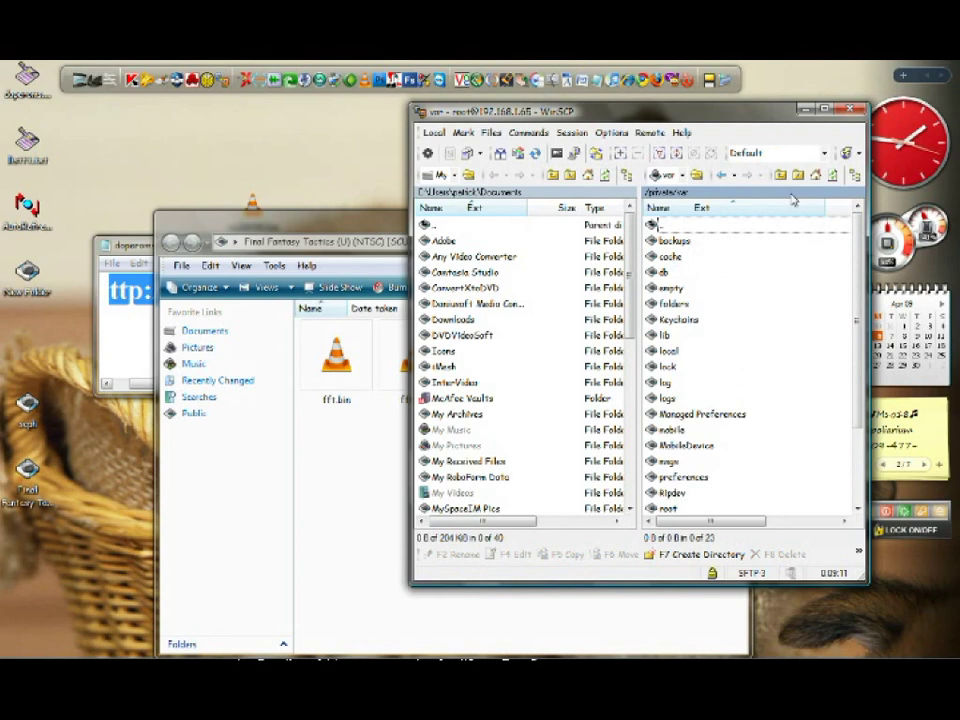
{"action": "double_click", "coordinate": [670, 429]}
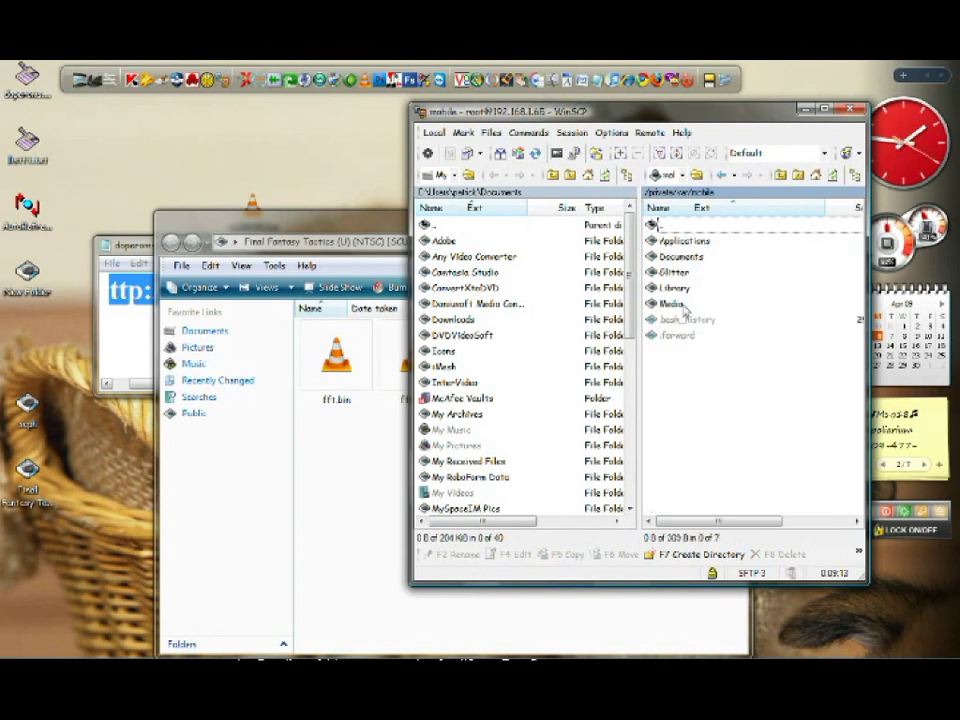
{"action": "double_click", "coordinate": [670, 304]}
{"action": "double_click", "coordinate": [672, 398]}
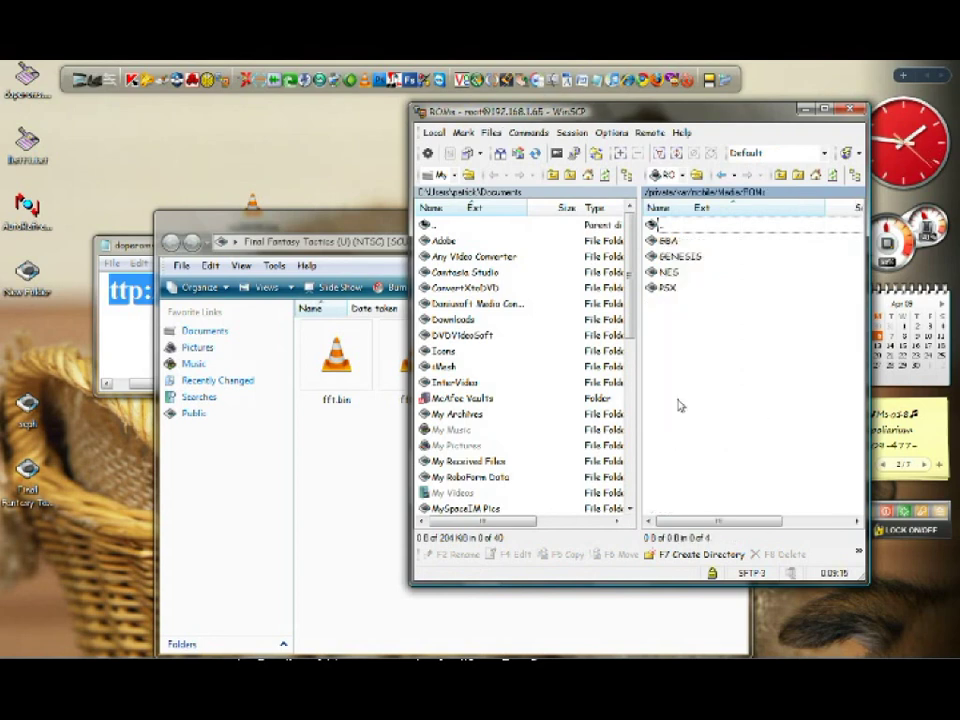
{"action": "double_click", "coordinate": [674, 289]}
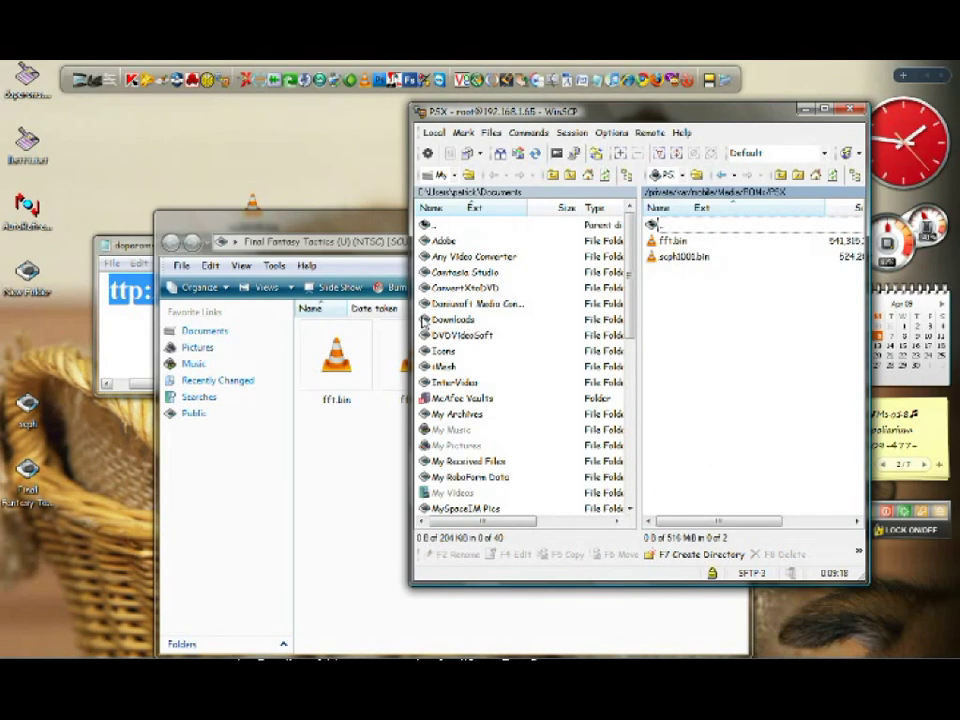
Step: Select fft.bin in the local Final Fantasy Tactics folder, bring that window to the front and close it
{"action": "left_click_drag", "start_coordinate": [338, 356], "coordinate": [372, 380]}
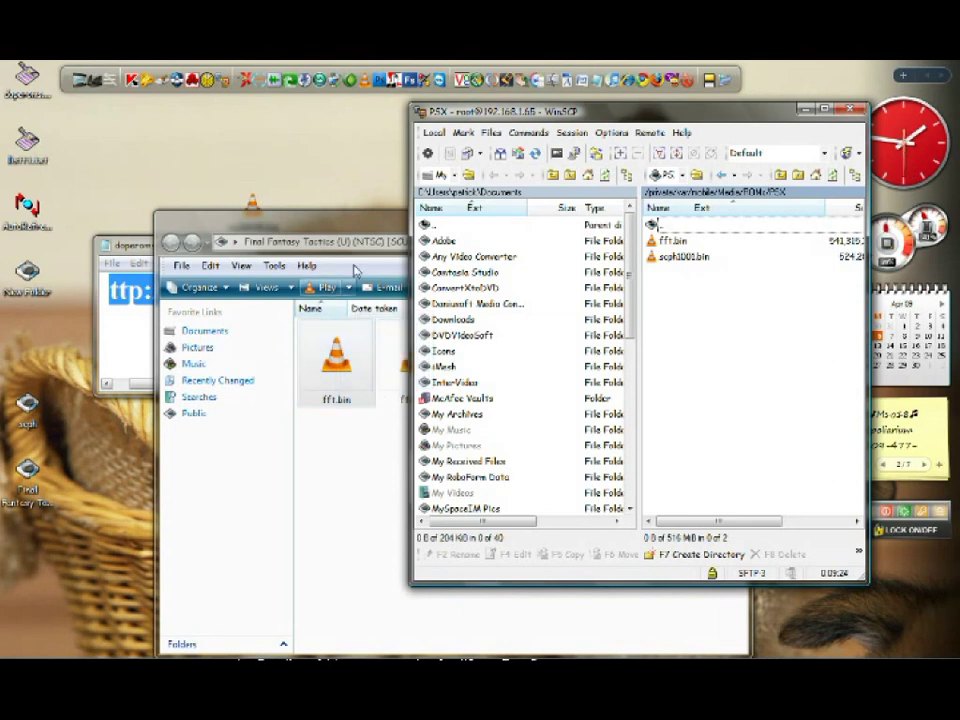
{"action": "left_click", "coordinate": [461, 218]}
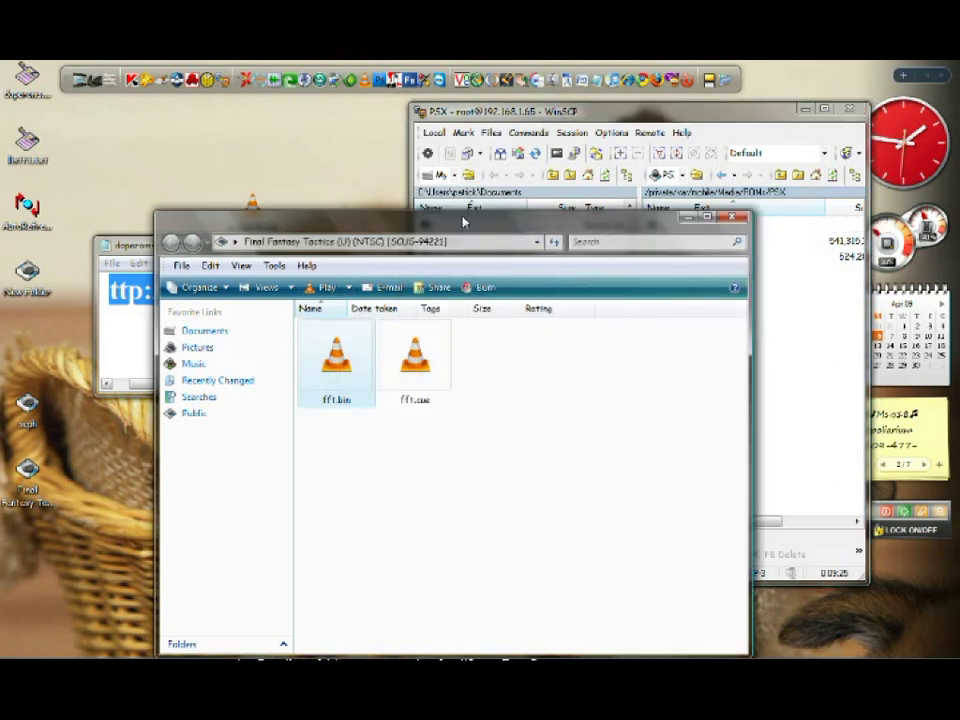
{"action": "left_click", "coordinate": [731, 219]}
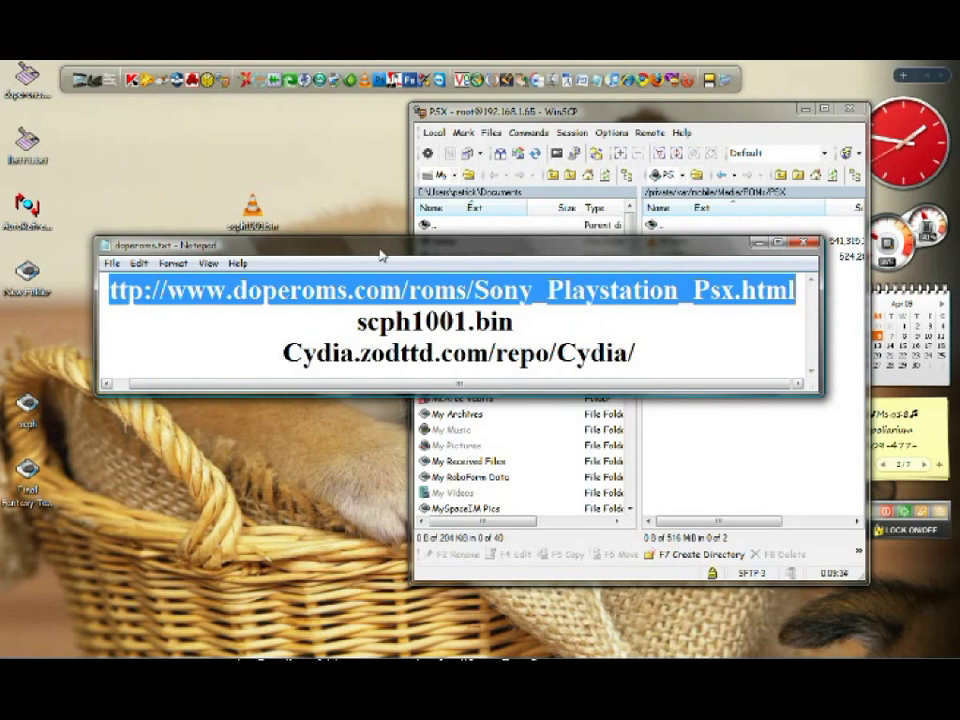
Step: Minimize doperoms.txt and WinSCP and bring up the iPhone viewer window
{"action": "left_click", "coordinate": [757, 242]}
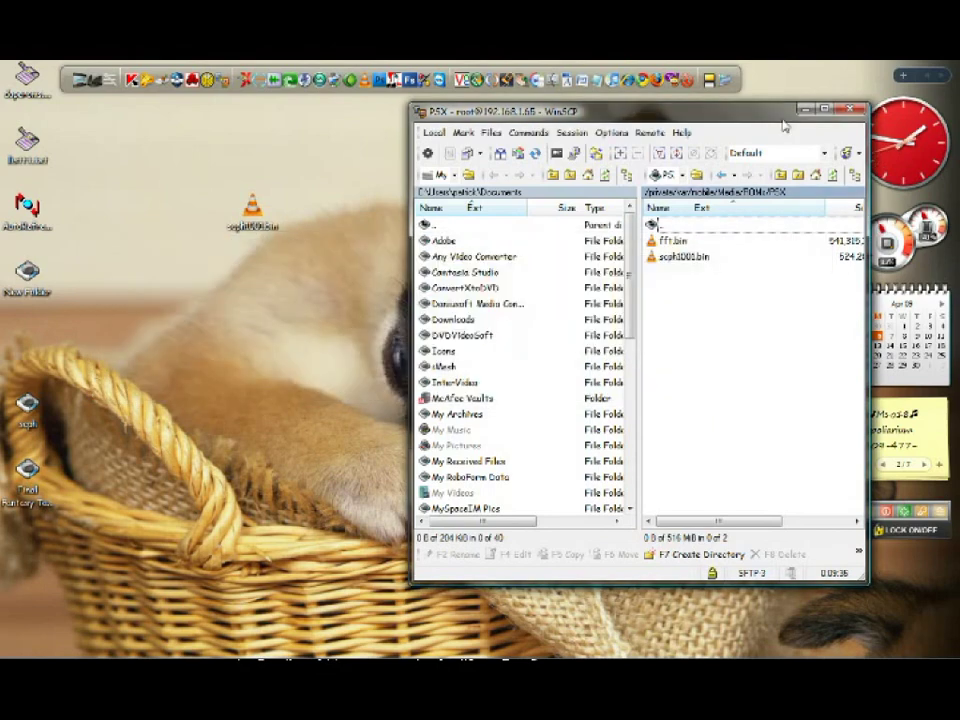
{"action": "left_click", "coordinate": [805, 108]}
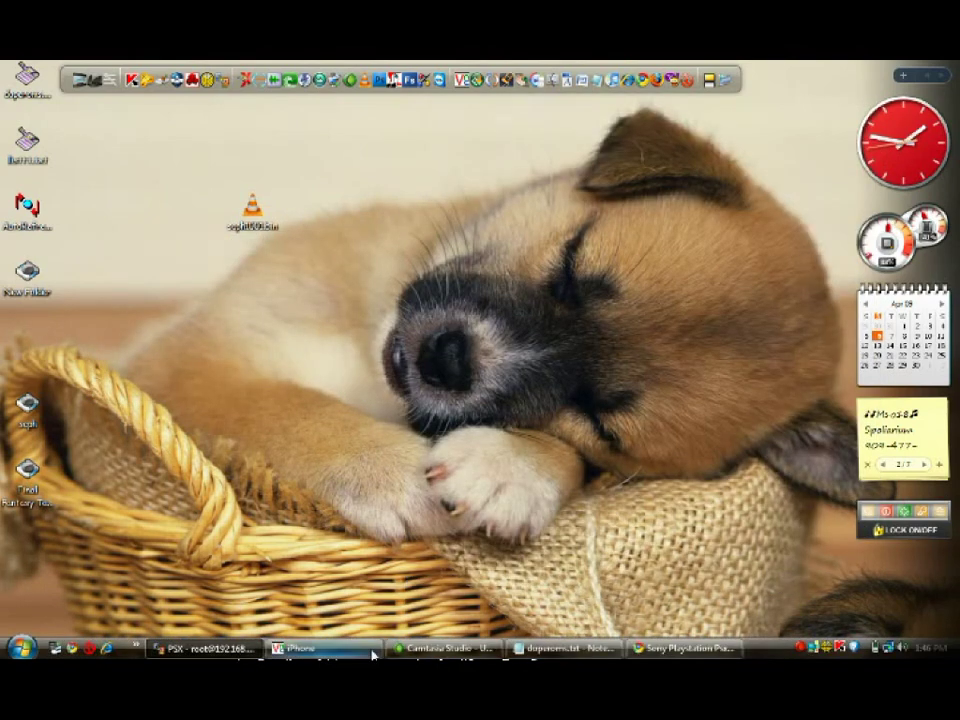
{"action": "left_click", "coordinate": [372, 650]}
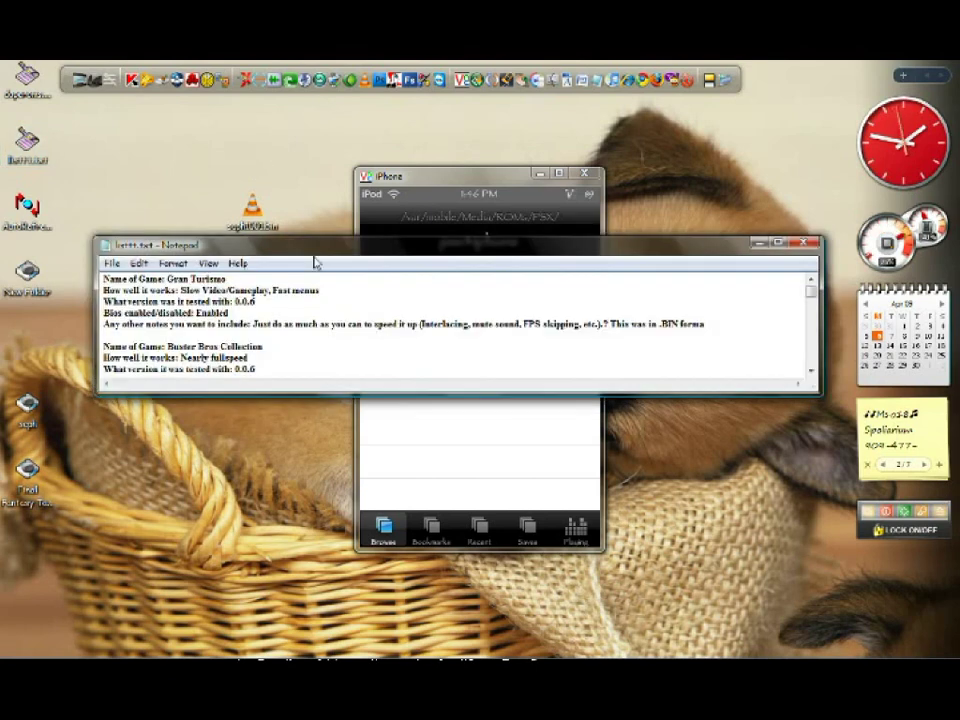
Step: Maximize the game compatibility list in Notepad and examine which PlayStation games work and which crash
{"action": "left_click", "coordinate": [777, 244]}
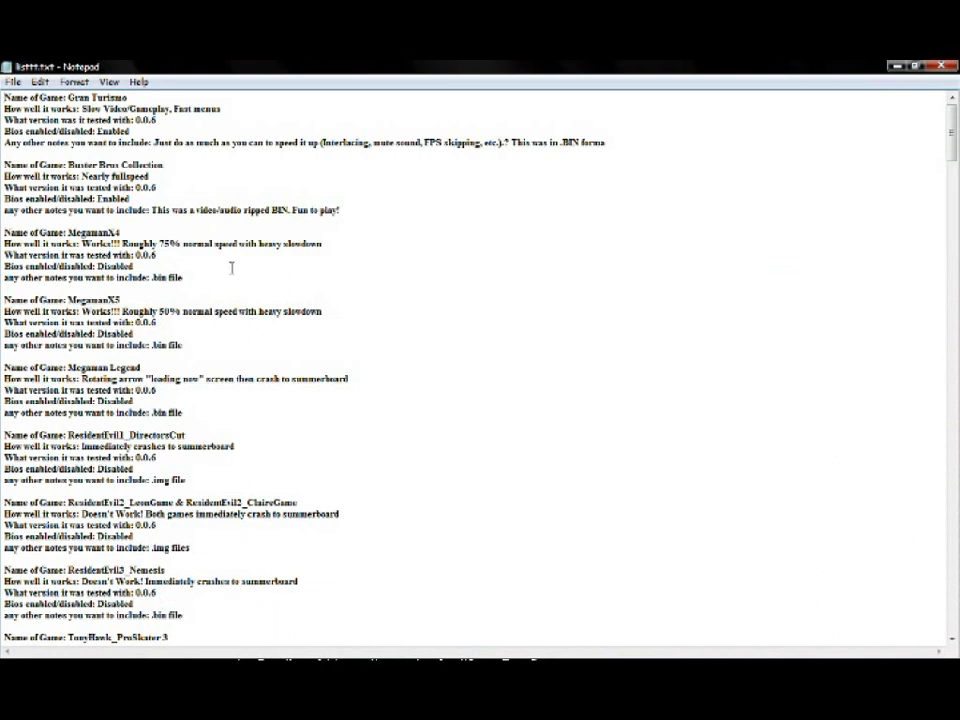
{"action": "scroll", "coordinate": [77, 137], "scroll_direction": "down", "scroll_amount": 5}
{"action": "scroll", "coordinate": [112, 210], "scroll_direction": "down", "scroll_amount": 17}
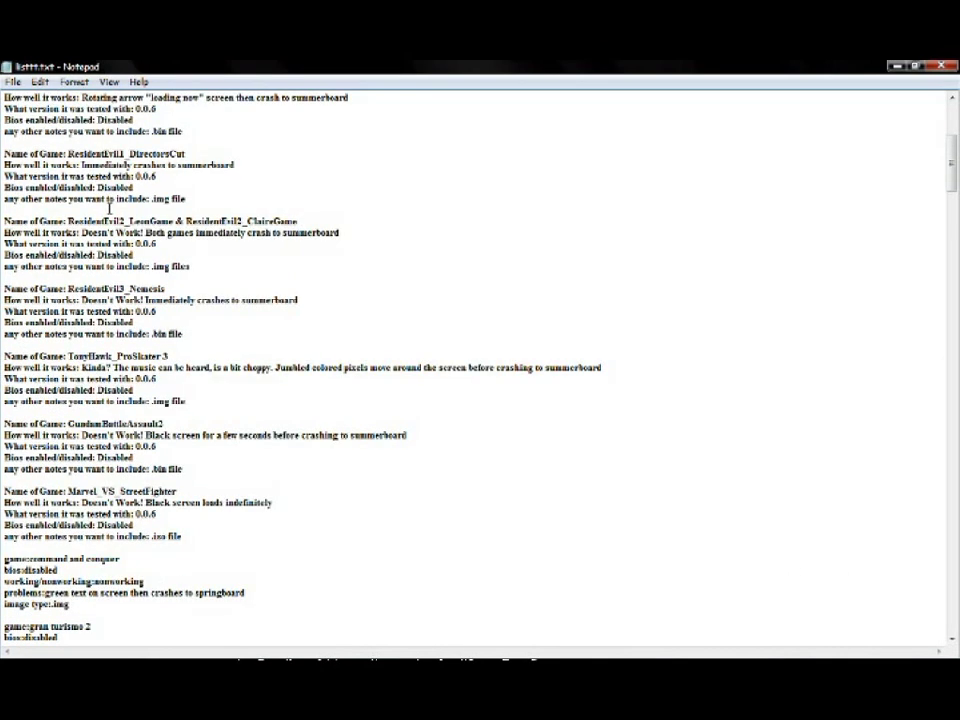
{"action": "scroll", "coordinate": [112, 250], "scroll_direction": "down", "scroll_amount": 20}
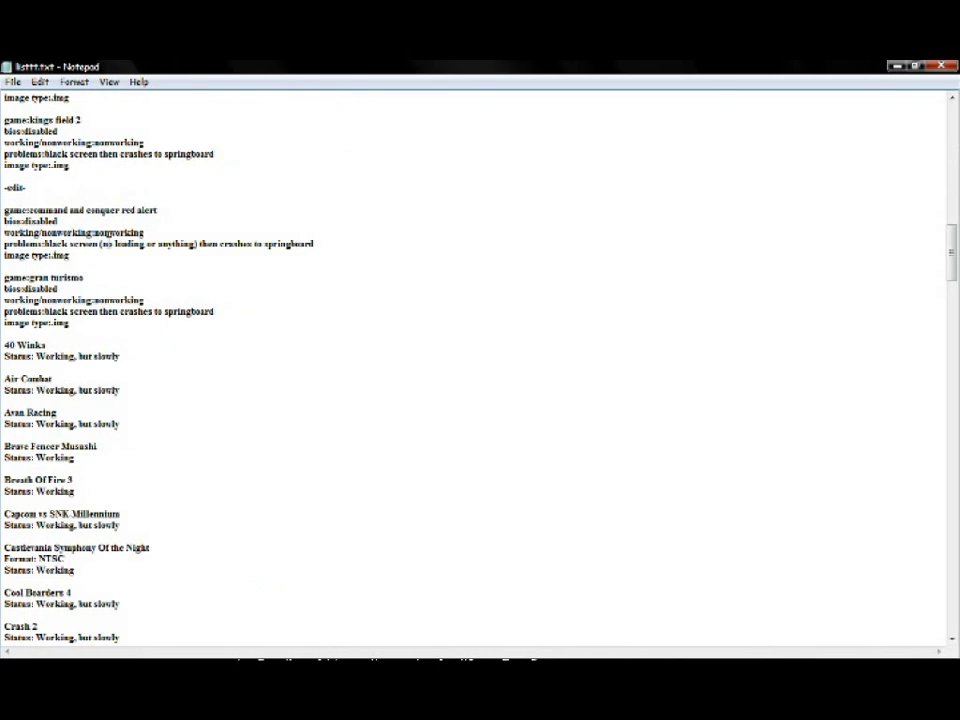
{"action": "scroll", "coordinate": [113, 257], "scroll_direction": "down", "scroll_amount": 20}
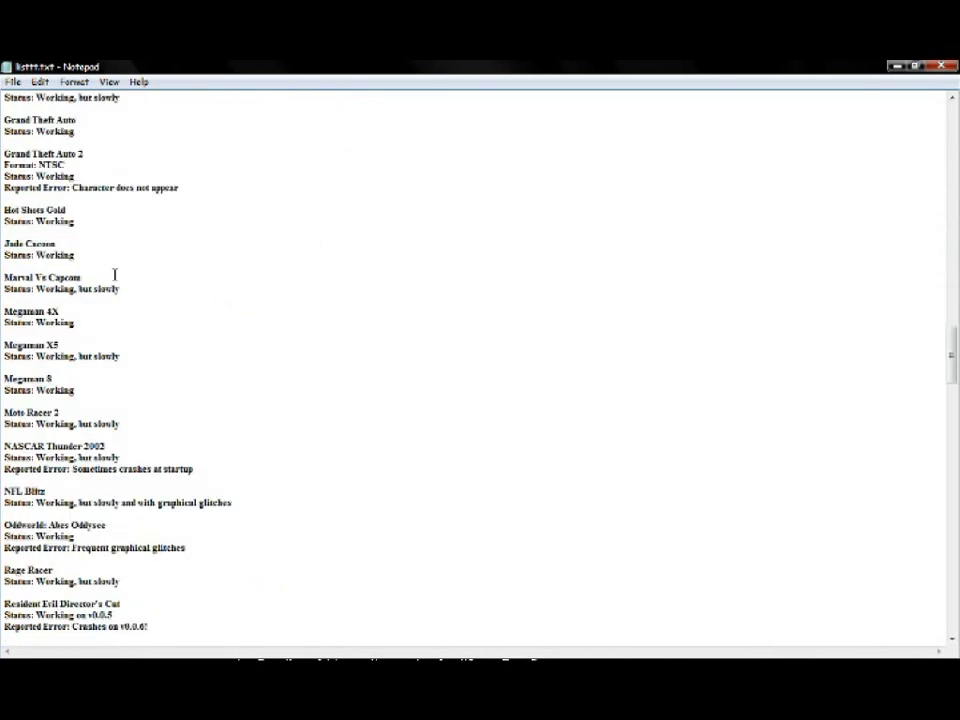
{"action": "scroll", "coordinate": [113, 276], "scroll_direction": "down", "scroll_amount": 10}
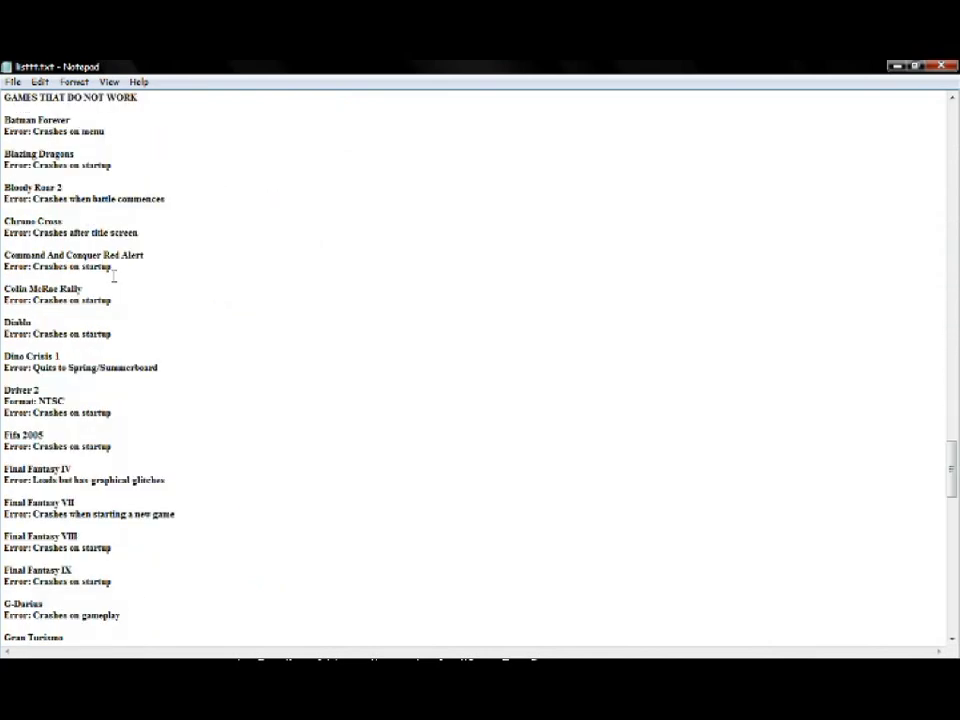
{"action": "scroll", "coordinate": [113, 277], "scroll_direction": "down", "scroll_amount": 10}
{"action": "scroll", "coordinate": [103, 293], "scroll_direction": "down", "scroll_amount": 10}
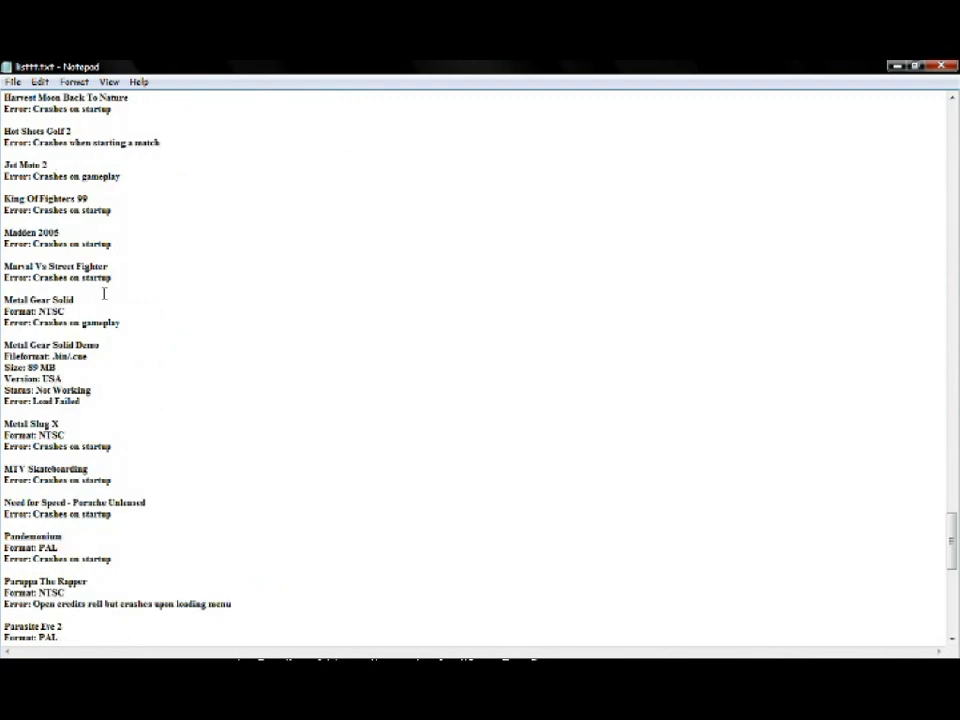
{"action": "scroll", "coordinate": [103, 293], "scroll_direction": "down", "scroll_amount": 8}
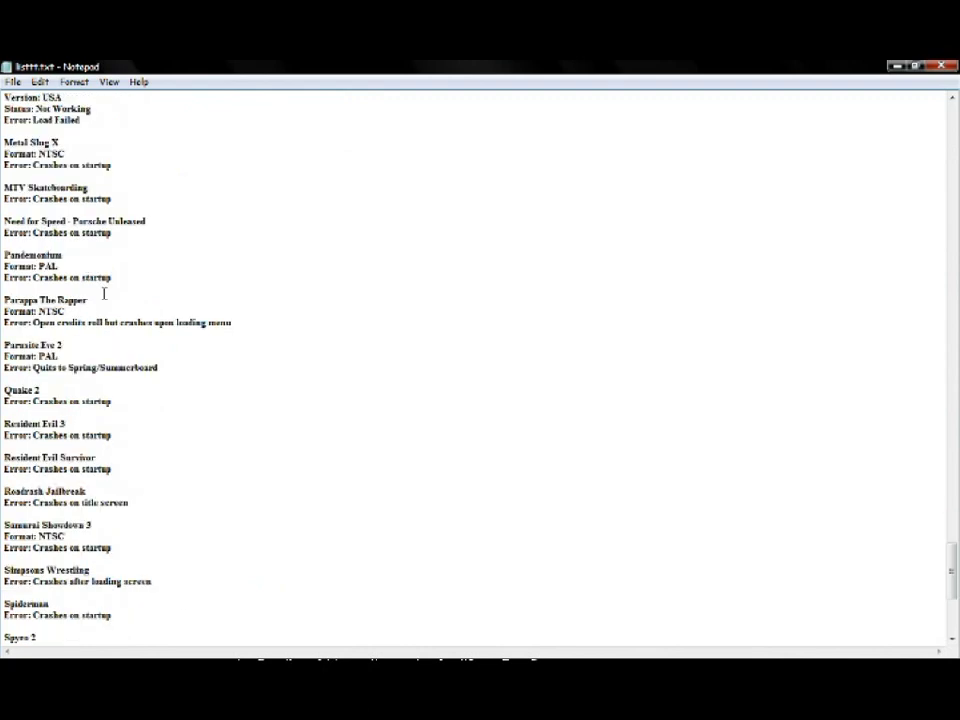
{"action": "scroll", "coordinate": [103, 293], "scroll_direction": "down", "scroll_amount": 9}
{"action": "scroll", "coordinate": [103, 293], "scroll_direction": "up", "scroll_amount": 20}
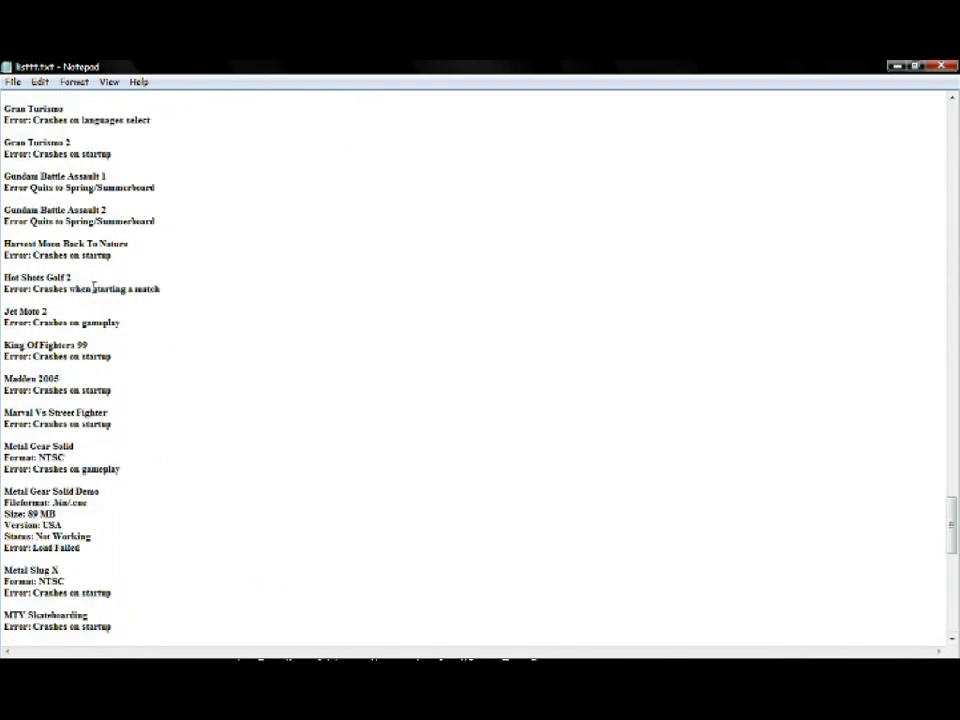
{"action": "scroll", "coordinate": [95, 272], "scroll_direction": "up", "scroll_amount": 20}
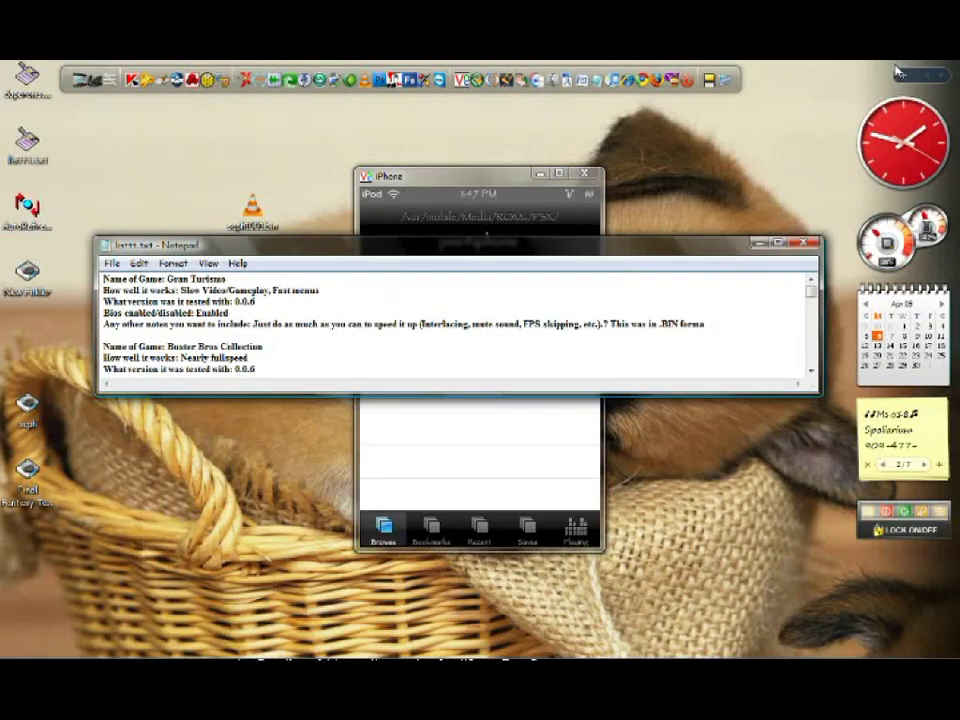
Step: Restore and minimize the compatibility list, then launch fft.bin in psx4iphone in the iPhone viewer
{"action": "left_click", "coordinate": [913, 66]}
{"action": "left_click", "coordinate": [760, 242]}
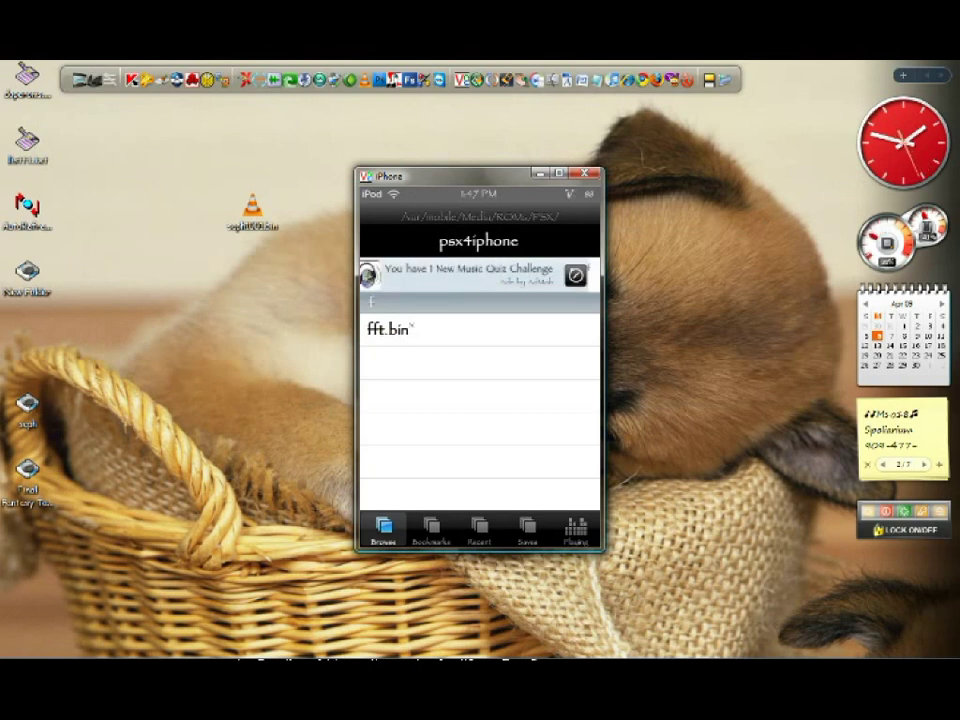
{"action": "left_click", "coordinate": [411, 325]}
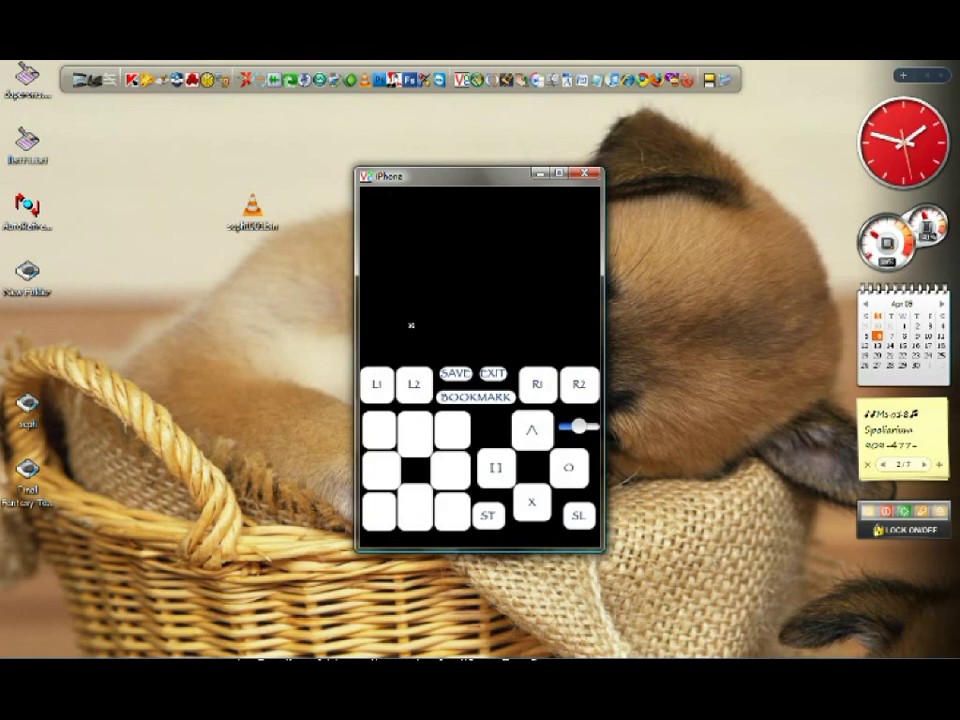